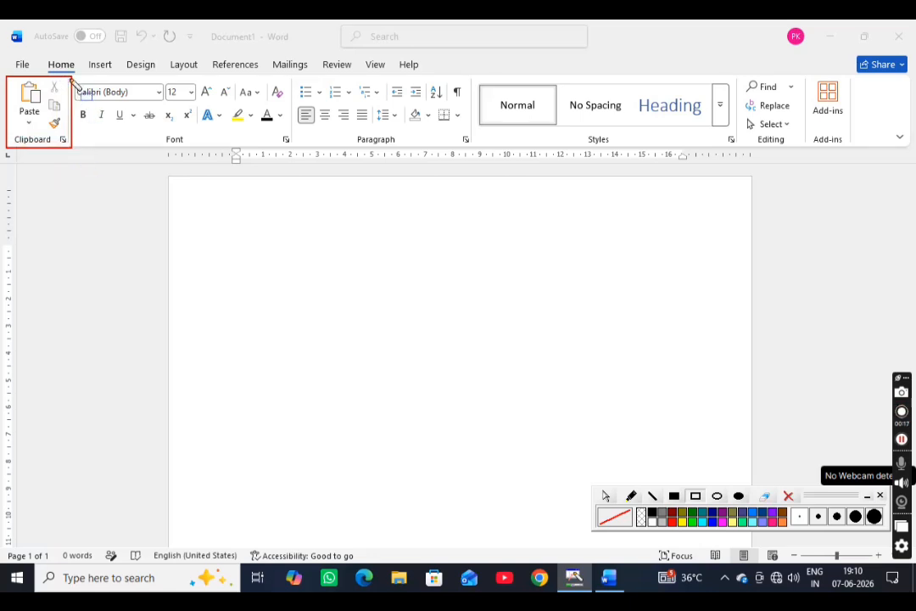
- Outline the Font, Paragraph, Styles and Editing groups of the ribbon with red rectangle annotations
mouse_move(73, 77)
left_mouse_down()
mouse_move(172, 139)
mouse_move(295, 149)
left_mouse_up()
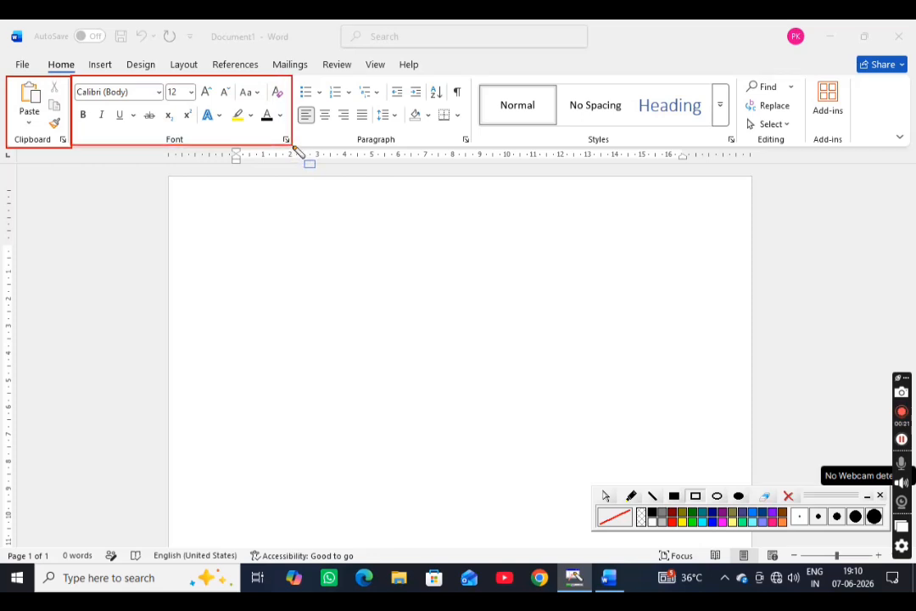
mouse_move(293, 78)
left_mouse_down()
mouse_move(324, 104)
mouse_move(479, 149)
mouse_move(470, 145)
left_mouse_up()
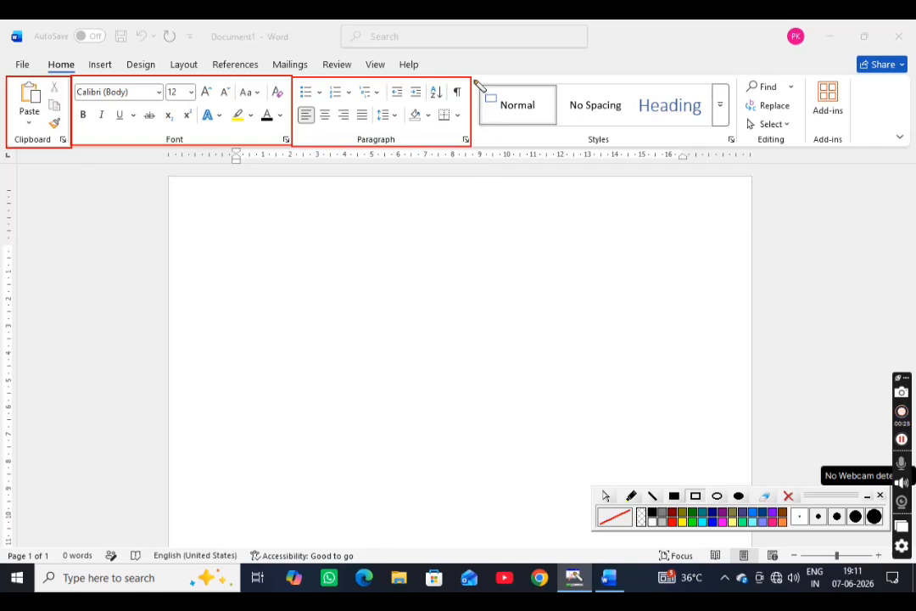
mouse_move(473, 85)
left_mouse_down()
mouse_move(492, 108)
mouse_move(614, 153)
mouse_move(734, 143)
left_mouse_up()
left_click_drag(737, 84, 804, 144)
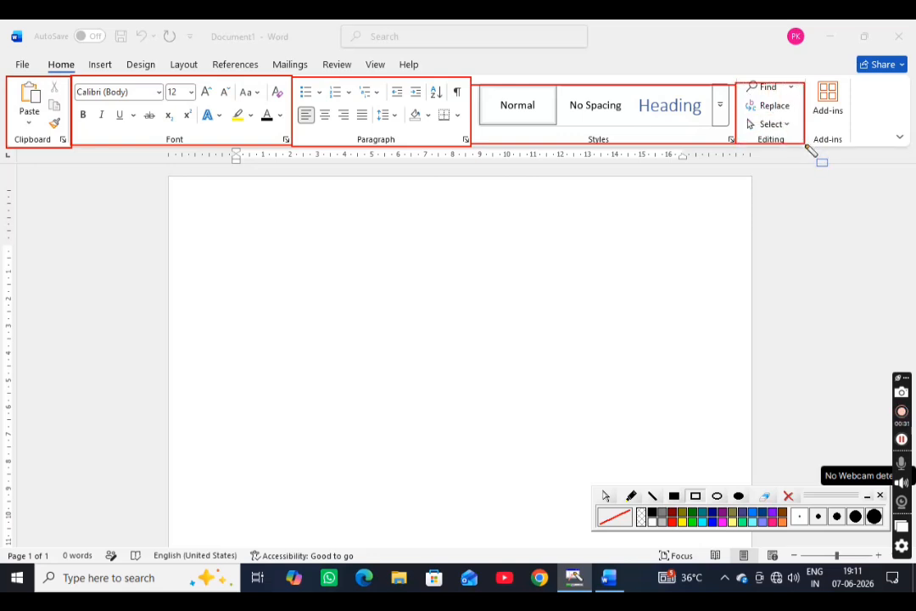
- Circle the Home tab name with a red ellipse annotation
left_click(718, 496)
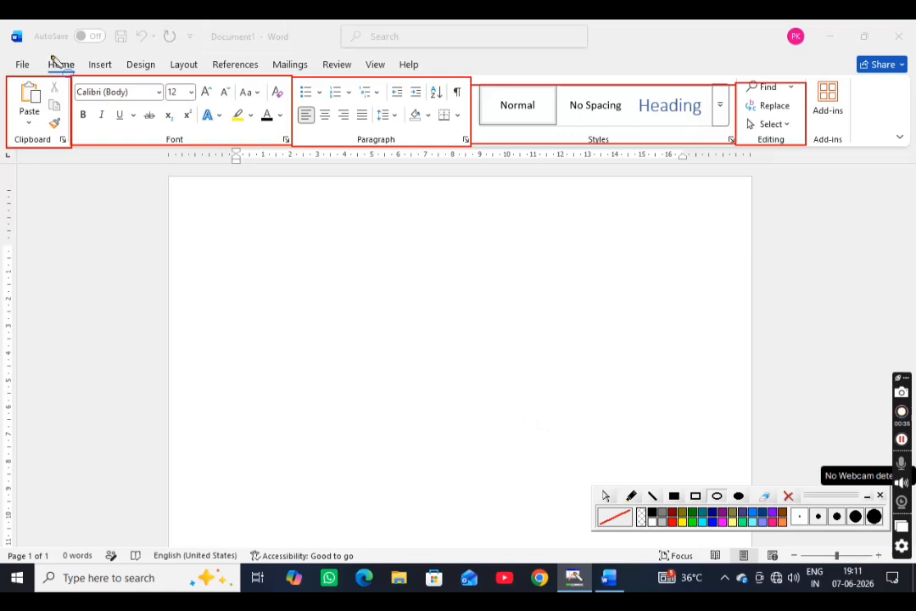
left_click_drag(45, 56, 85, 77)
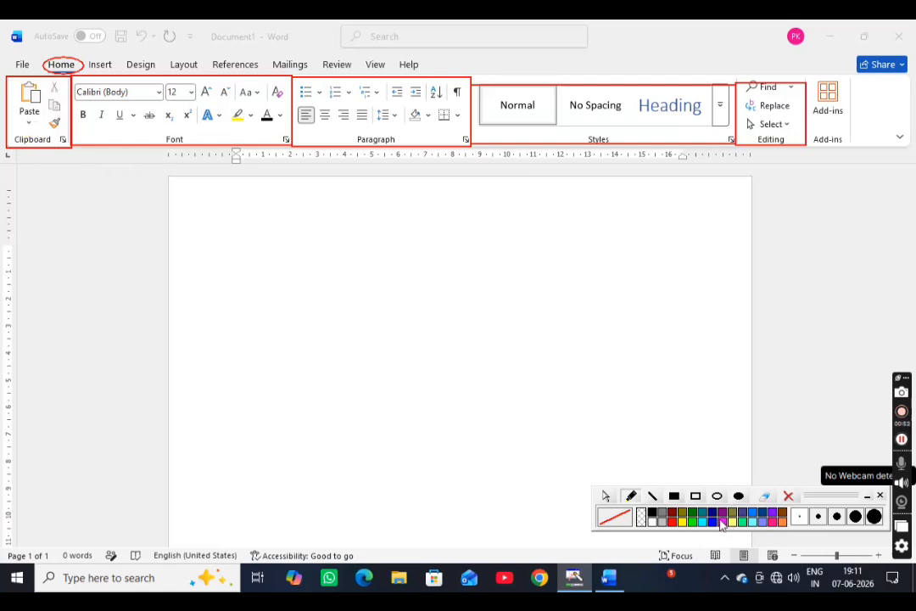
- Circle the Clipboard group label with a green ellipse annotation
left_click(693, 515)
left_click(717, 496)
left_click_drag(12, 136, 66, 155)
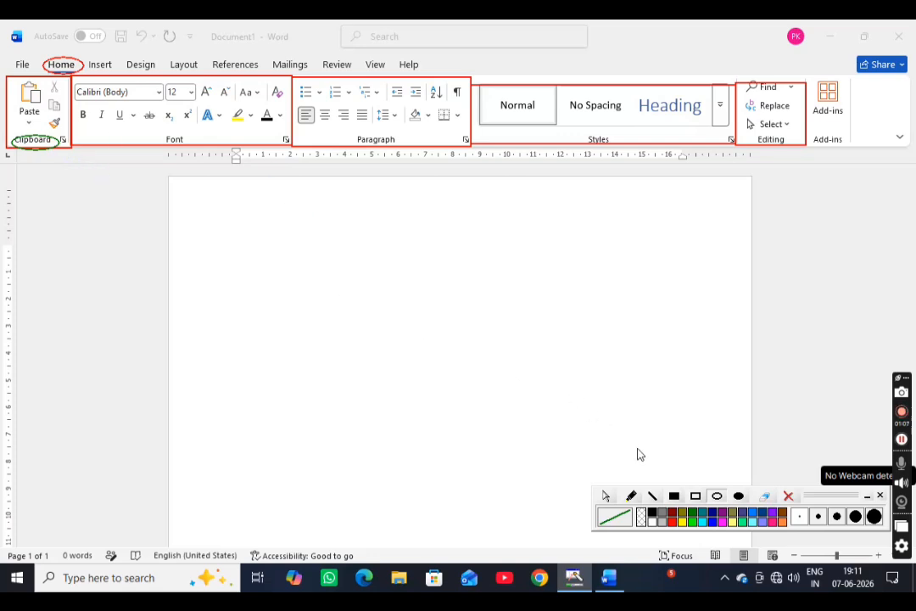
- Draw freehand green tick marks on the Cut, Copy and Paste commands
left_click(631, 496)
mouse_move(56, 79)
left_mouse_down()
mouse_move(69, 76)
mouse_move(64, 102)
mouse_move(71, 88)
left_mouse_up()
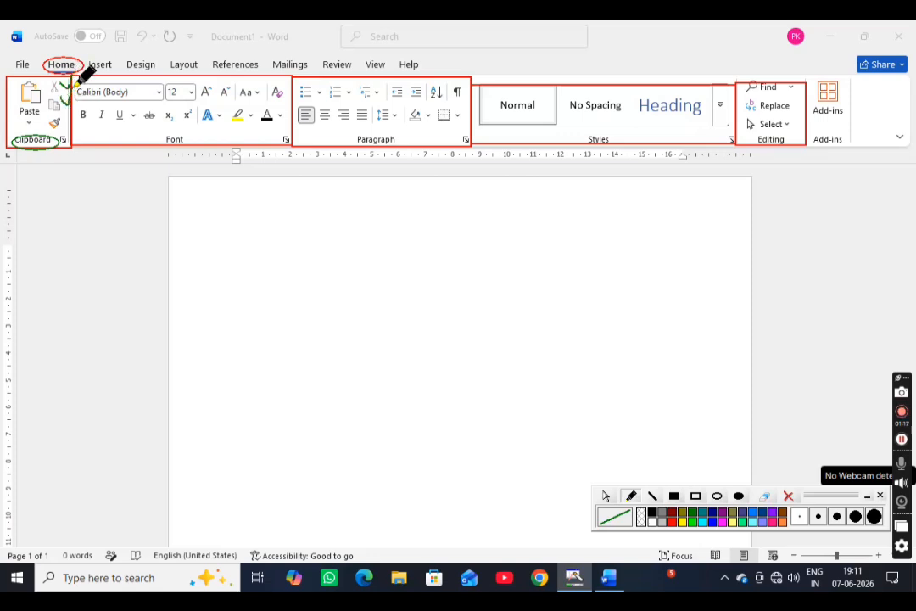
left_click_drag(16, 100, 43, 88)
- Leave annotation drawing and enter a lowercase sample first name on the document's first line
left_click(605, 498)
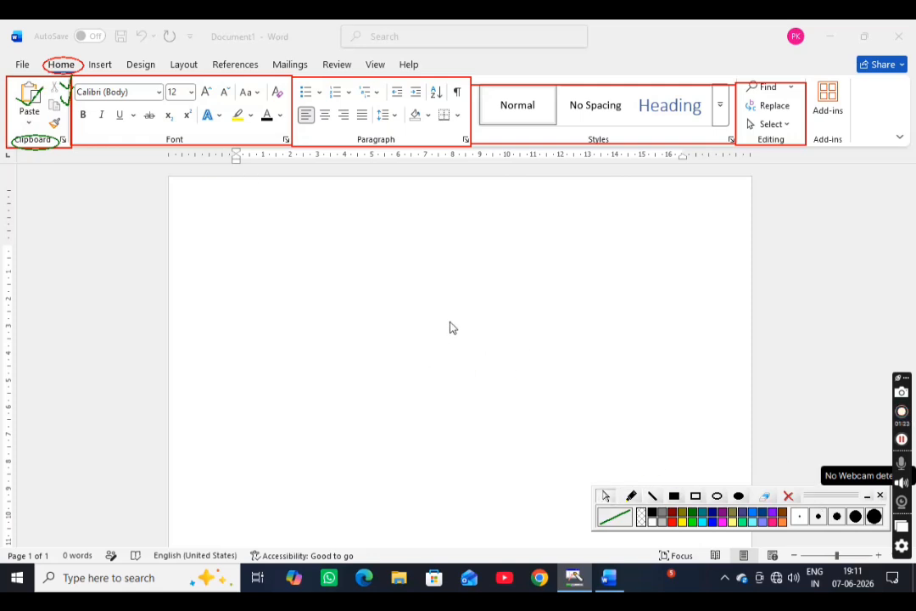
left_click(383, 271)
type("shyam")
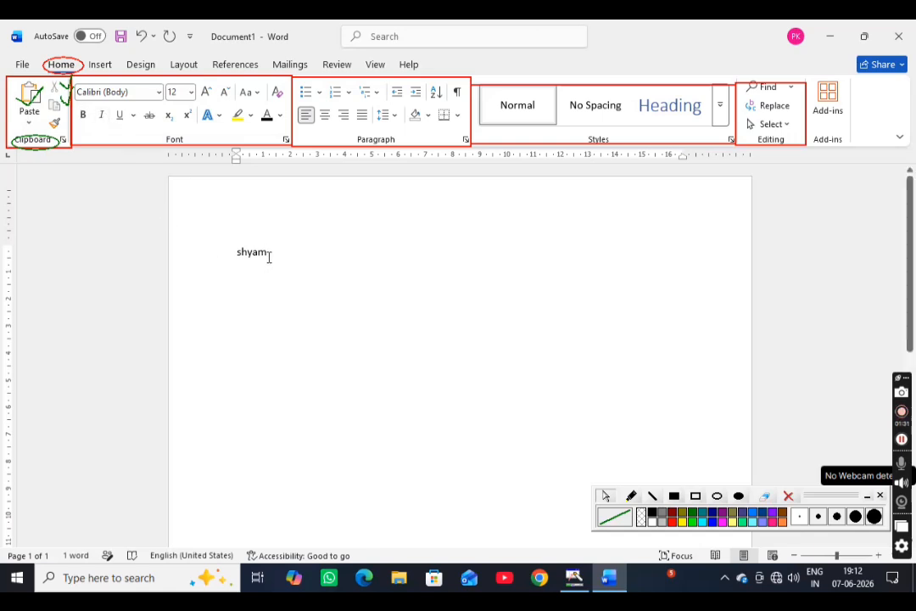
- Cut the name from the first line and undo the cut
left_click_drag(269, 257, 225, 254)
left_click(55, 91)
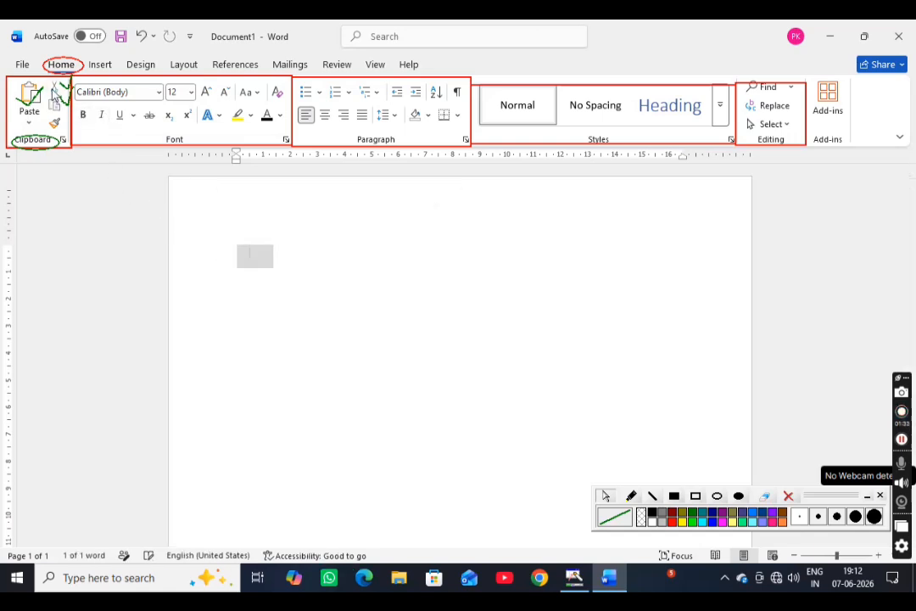
key("ctrl+z")
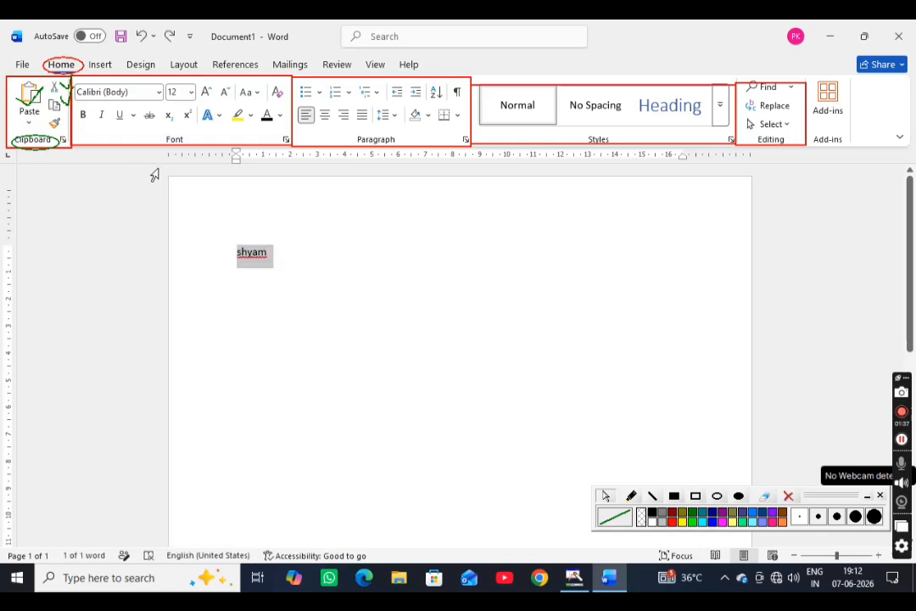
- Copy the name on the first line and start a new line below it
left_click(275, 252)
left_click_drag(275, 253, 230, 254)
key("ctrl+c")
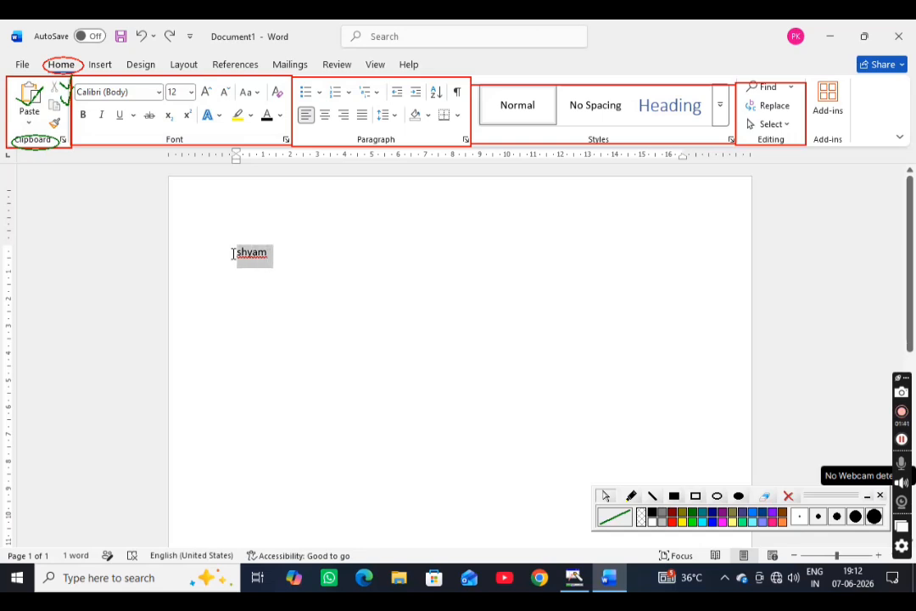
left_click(295, 260)
key("Return")
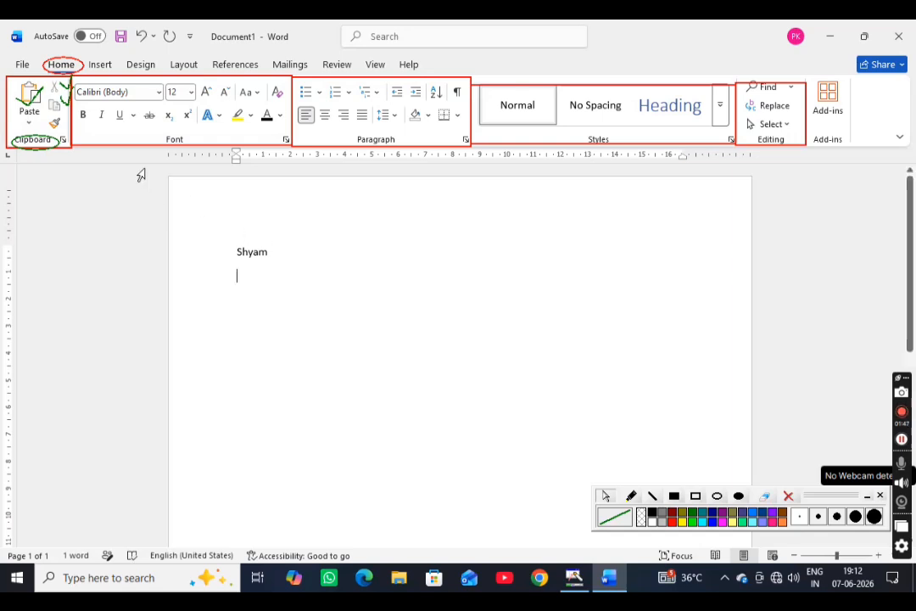
left_click(30, 124)
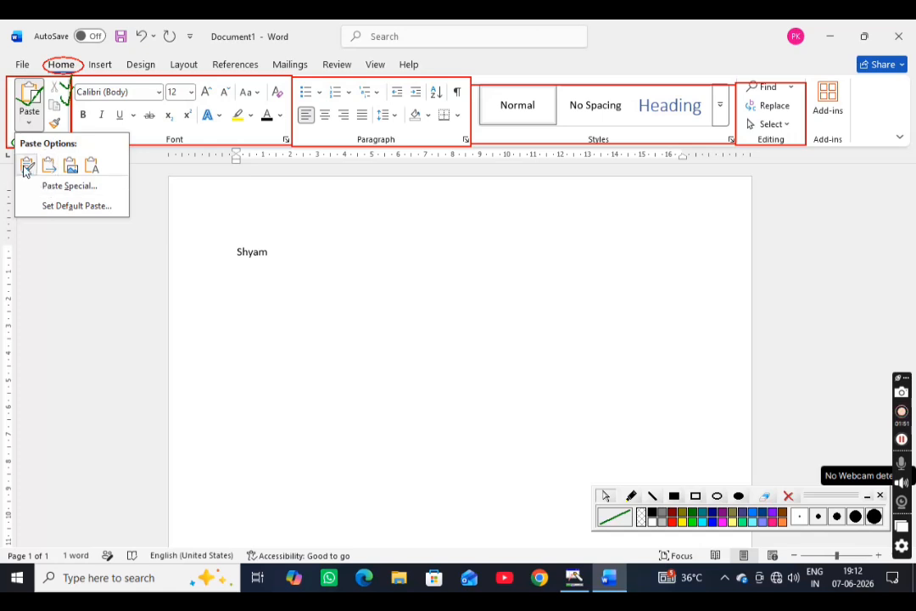
left_click(62, 186)
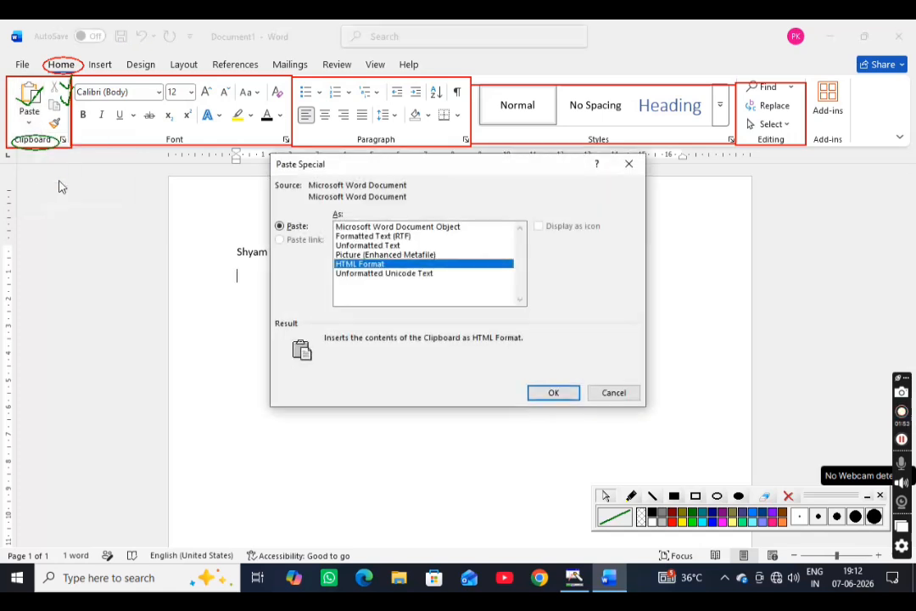
left_click(629, 163)
- Paste the copied name onto the second line, keeping its source formatting
left_click(30, 123)
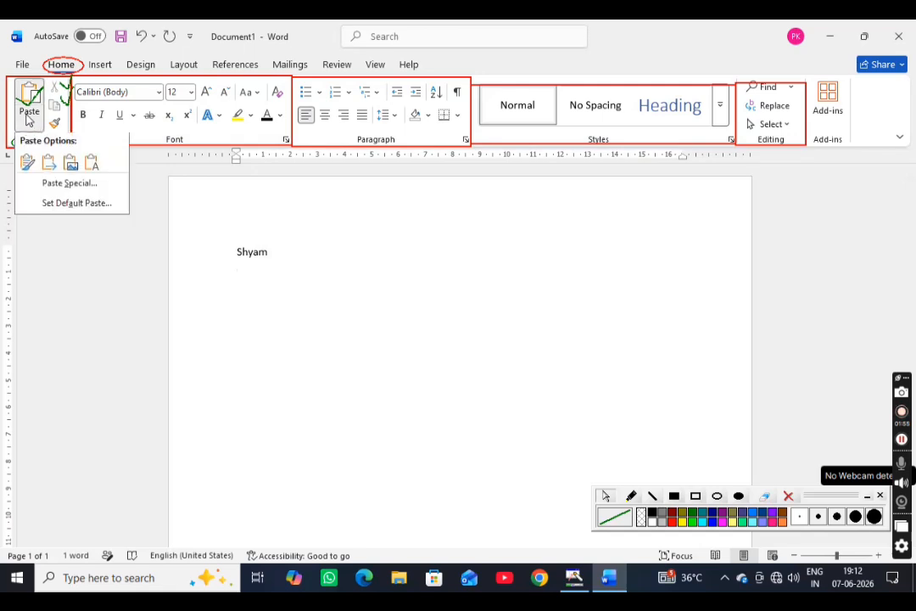
left_click(26, 166)
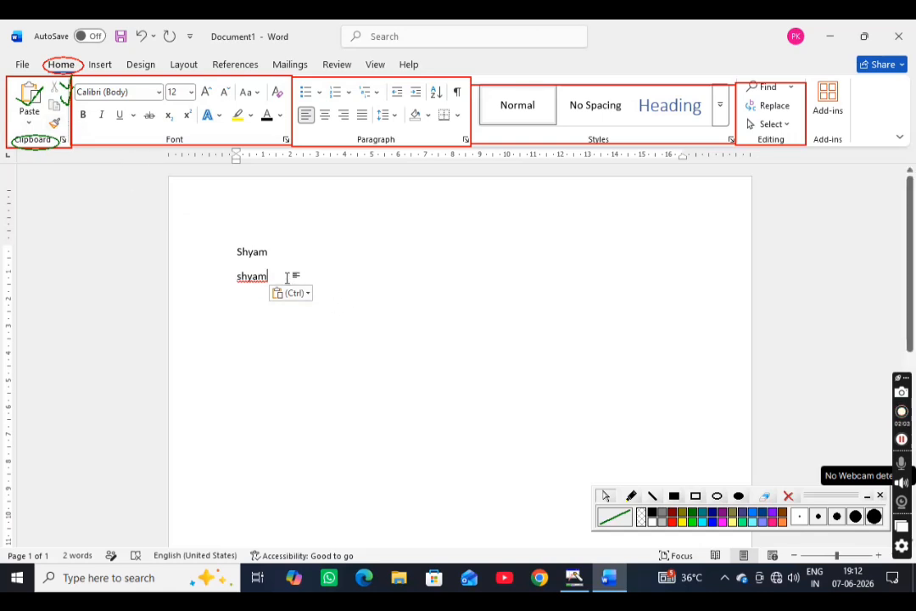
key("Return")
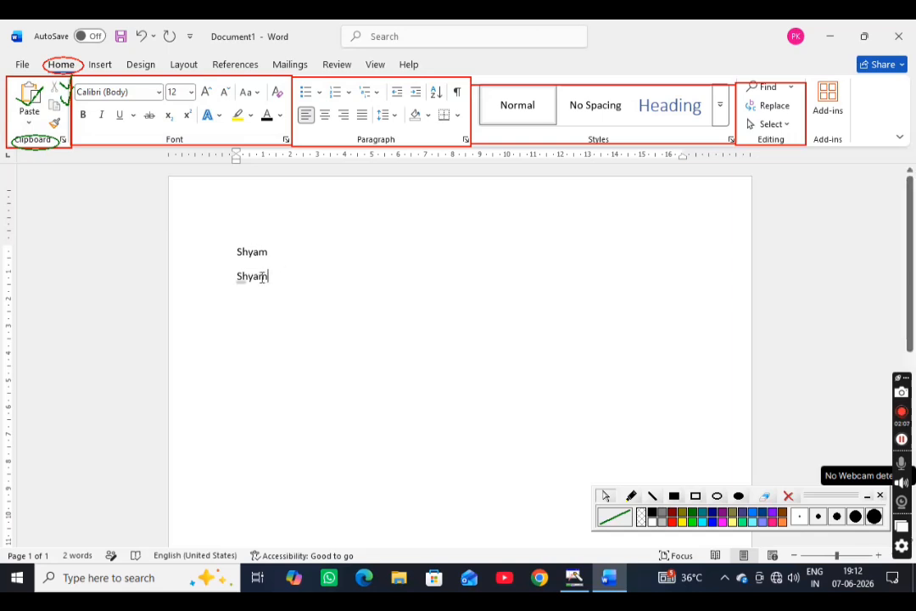
- Set the font color of the name on the second line to standard red
left_click_drag(267, 278, 236, 277)
left_click(280, 116)
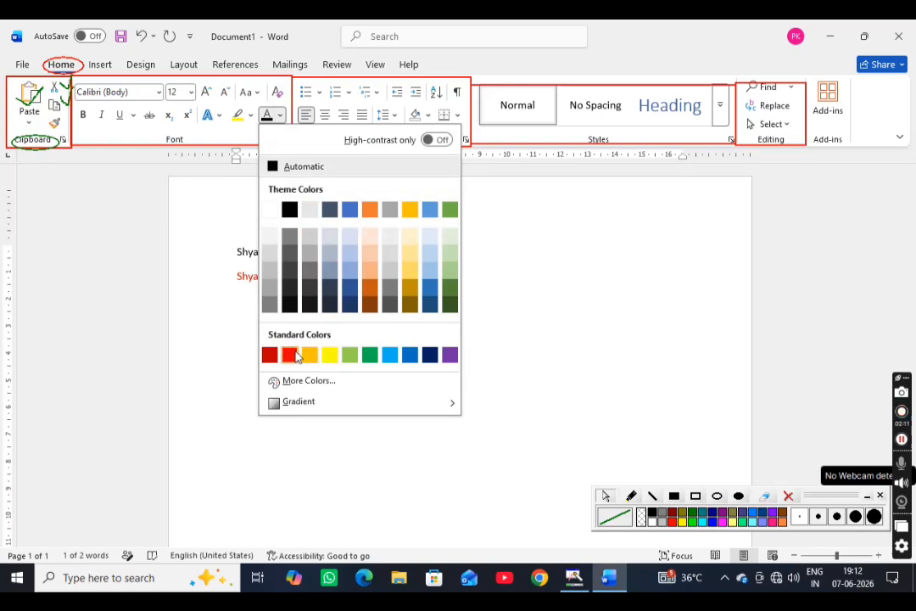
left_click(289, 354)
- Replace the red name on the second line with a different sample first name
left_click(276, 275)
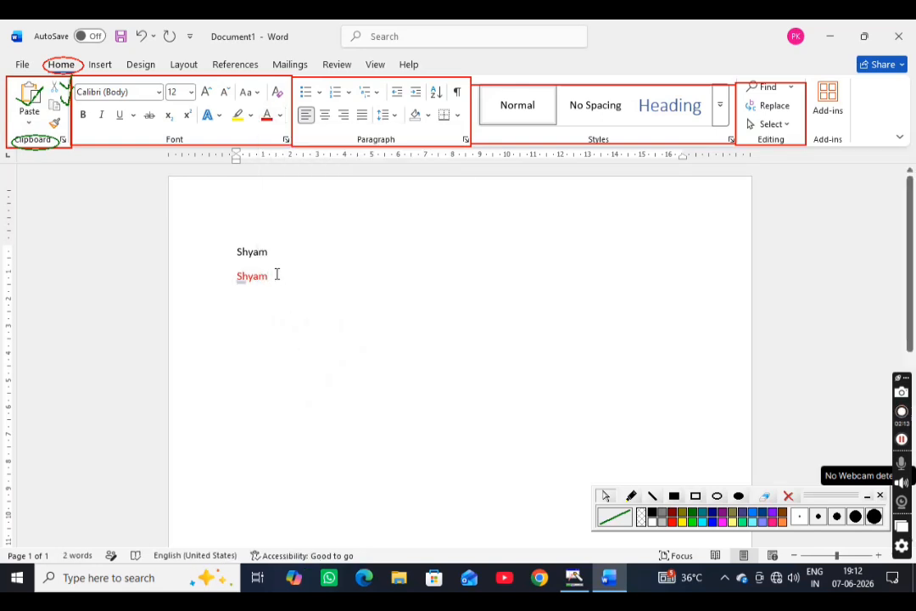
key("Return")
left_click(273, 275)
key("BackSpace")
key("BackSpace")
key("BackSpace")
key("BackSpace")
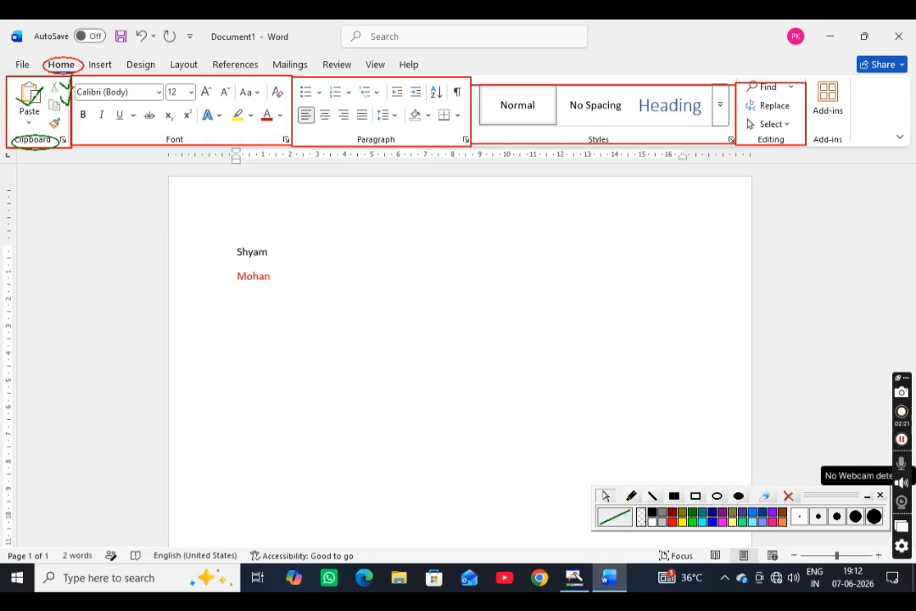
- Reset the font color to Automatic and enter a third sample first name in lowercase on the third line
left_click(283, 119)
left_click(270, 168)
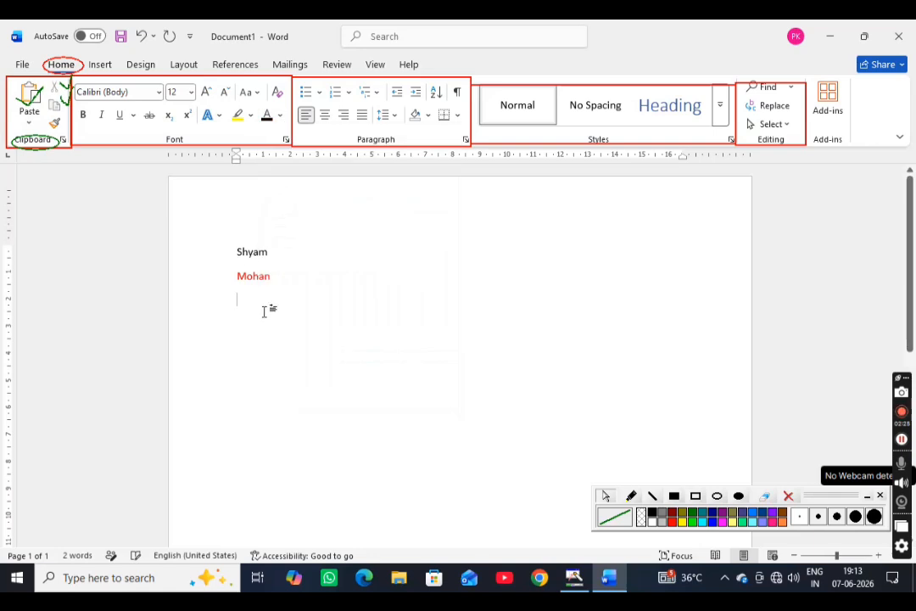
type("ram")
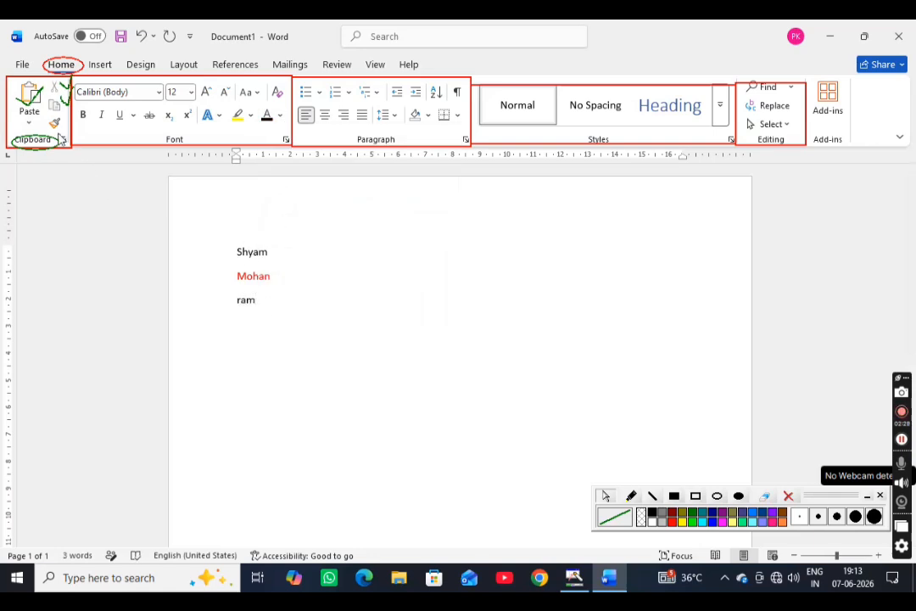
- Copy the red formatting of the second line onto the third name with Format Painter and start a new line
left_click_drag(278, 270, 222, 274)
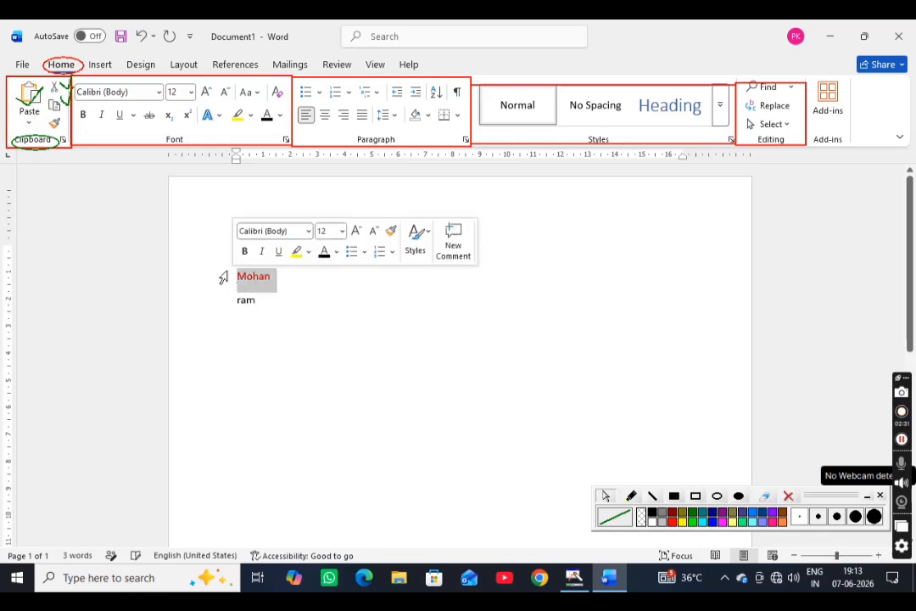
left_click(58, 124)
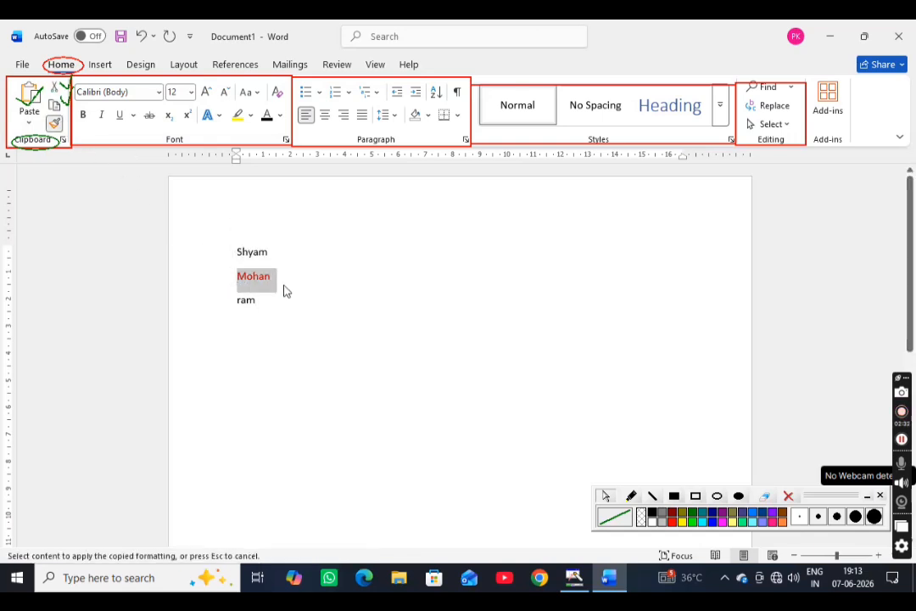
left_click(244, 300)
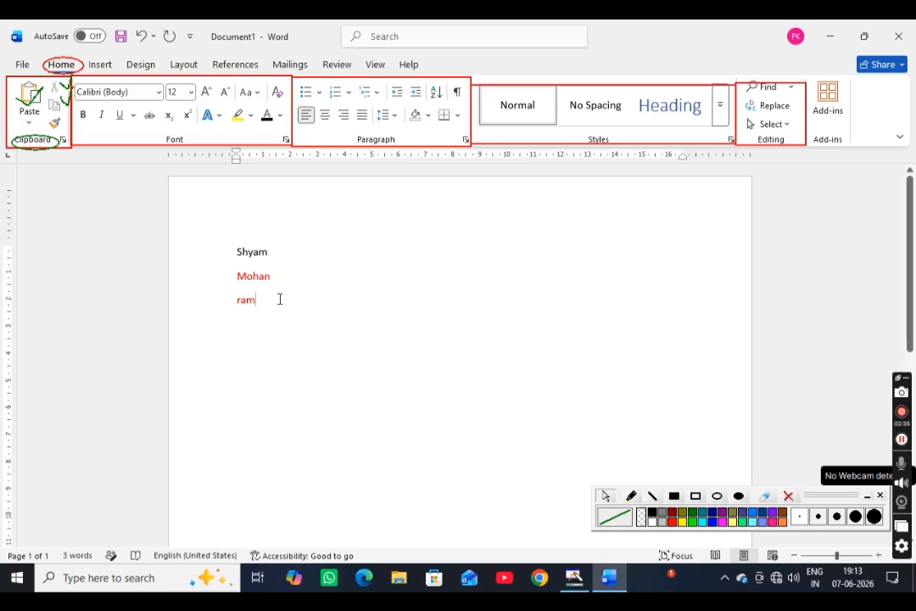
key("Return")
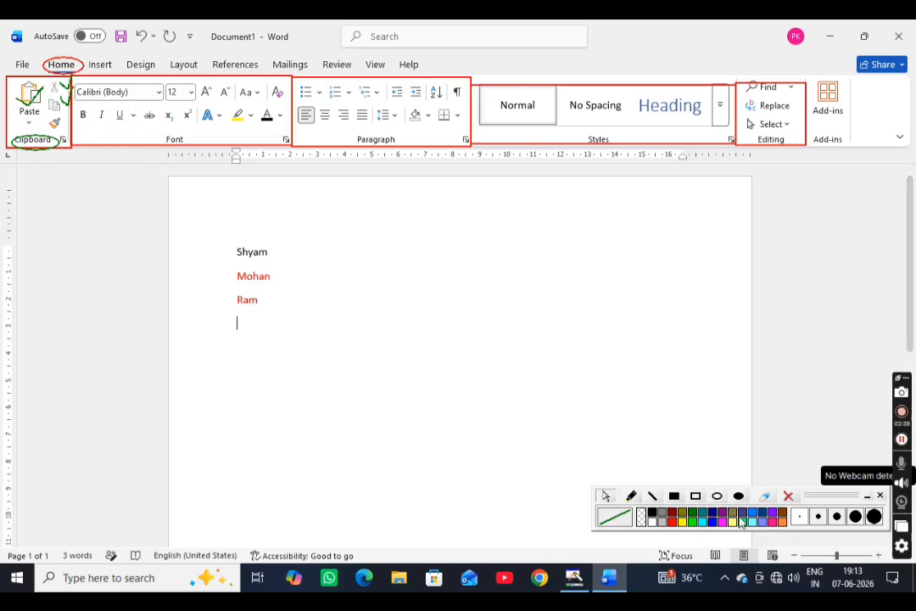
- Circle the Font group label with a red ellipse annotation
left_click(717, 497)
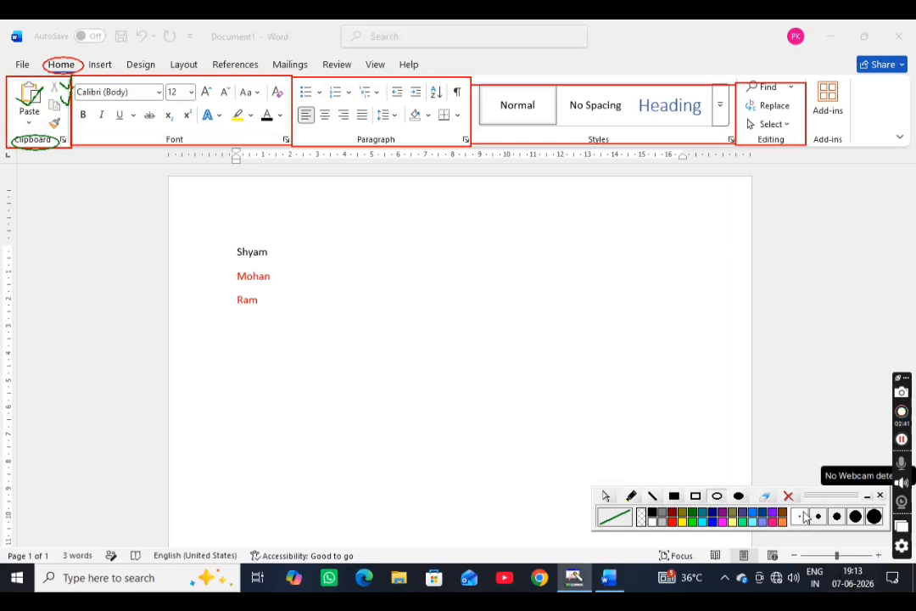
left_click(673, 523)
left_click_drag(156, 125, 194, 147)
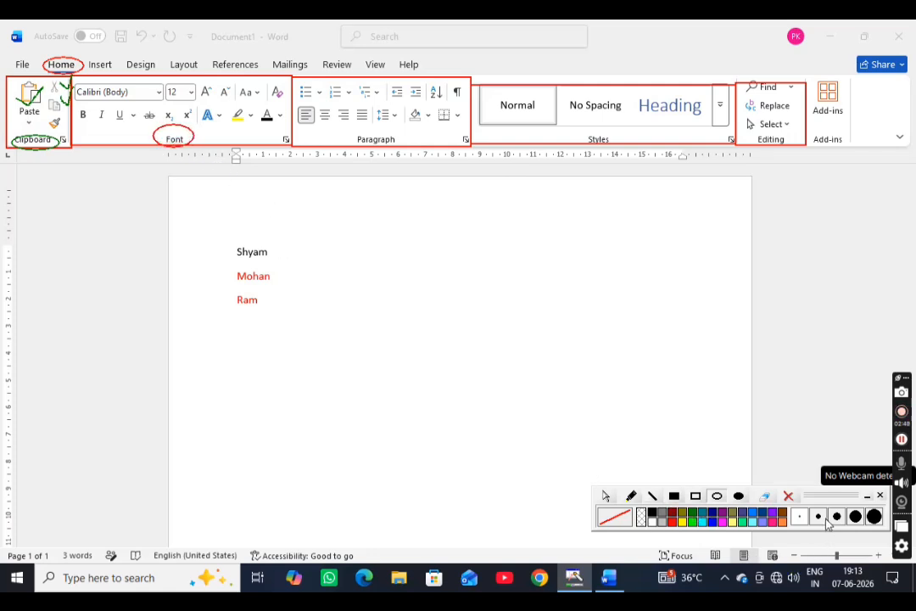
left_click(631, 495)
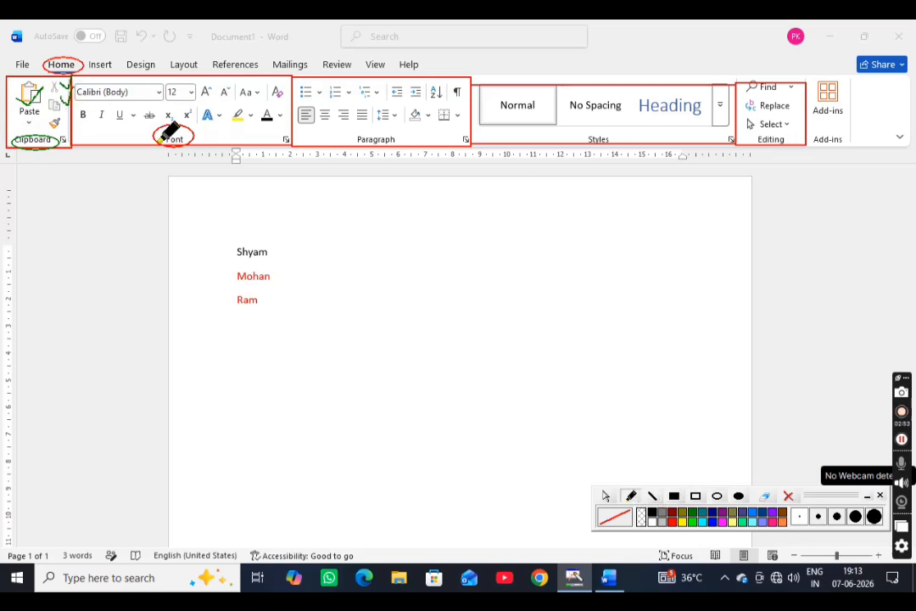
- Return to normal editing and apply the Calibri font to all three names
left_click(607, 495)
left_click(280, 254)
left_click_drag(240, 319, 237, 249)
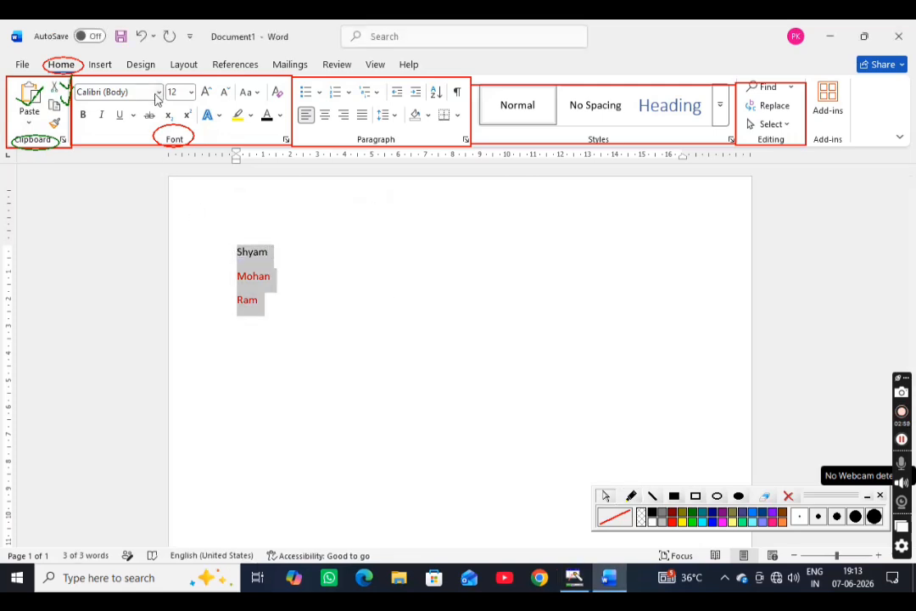
left_click(157, 93)
left_click(133, 213)
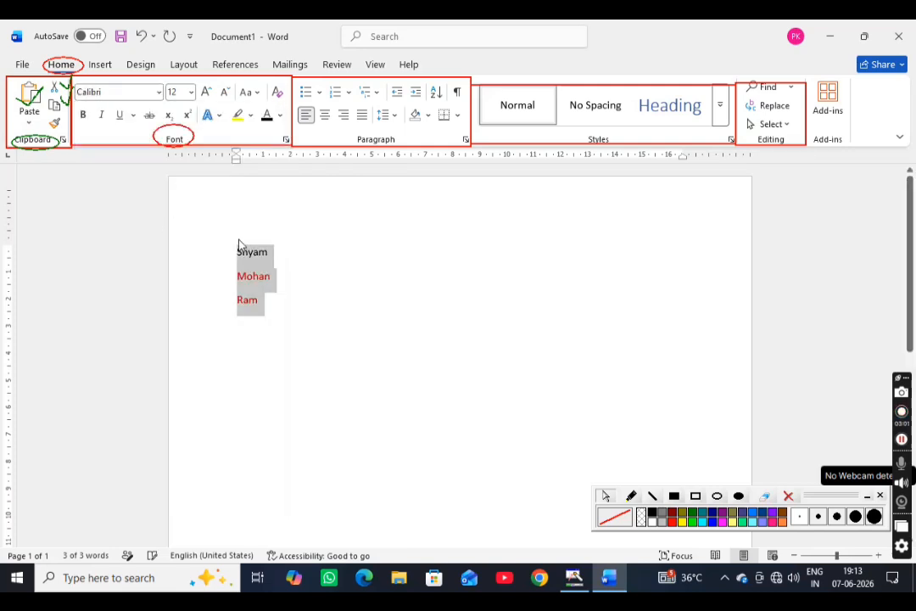
left_click(323, 281)
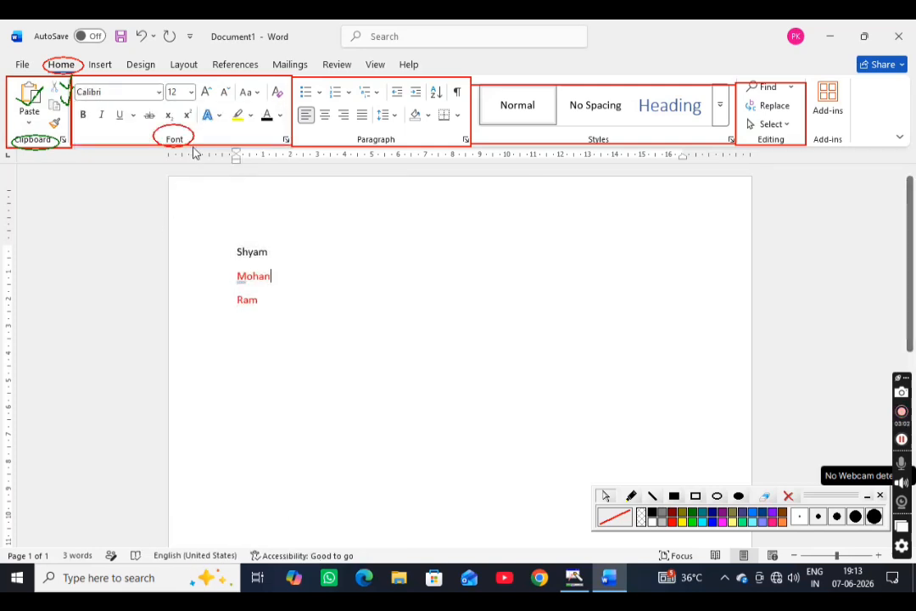
- Increase the font size of the first two names to 14
left_click(190, 92)
left_click_drag(274, 275, 229, 256)
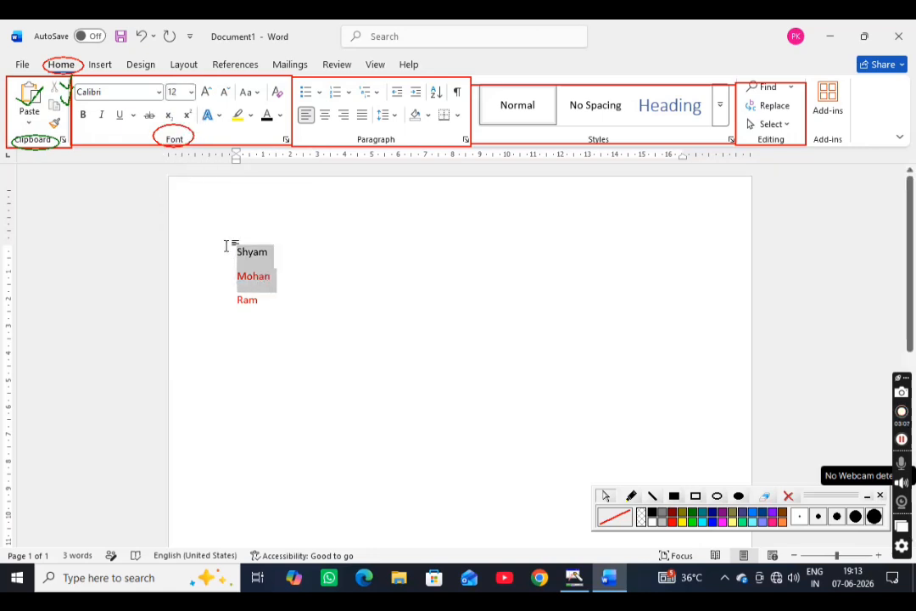
left_click(205, 91)
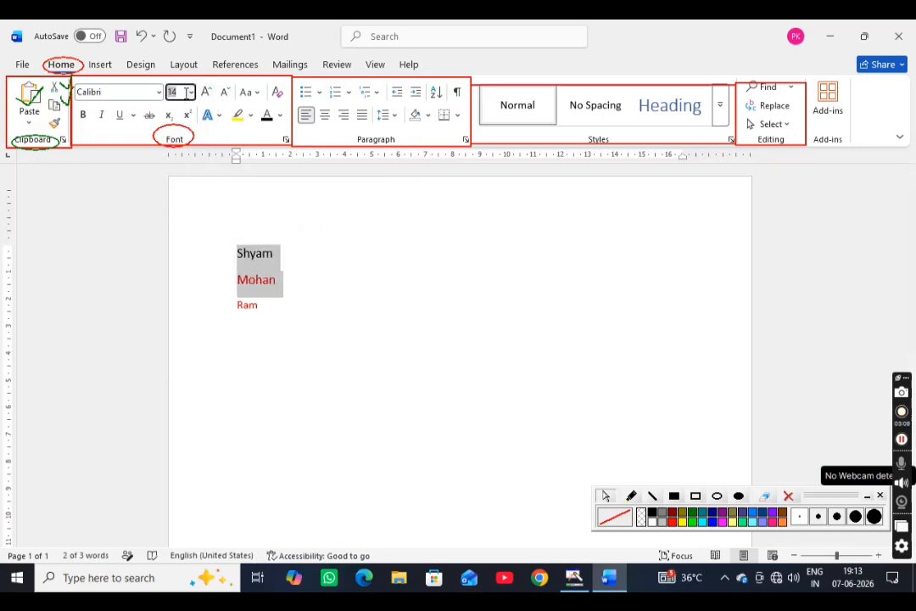
- Set the font size of the first two names to 24 and clear the selection
left_click(191, 92)
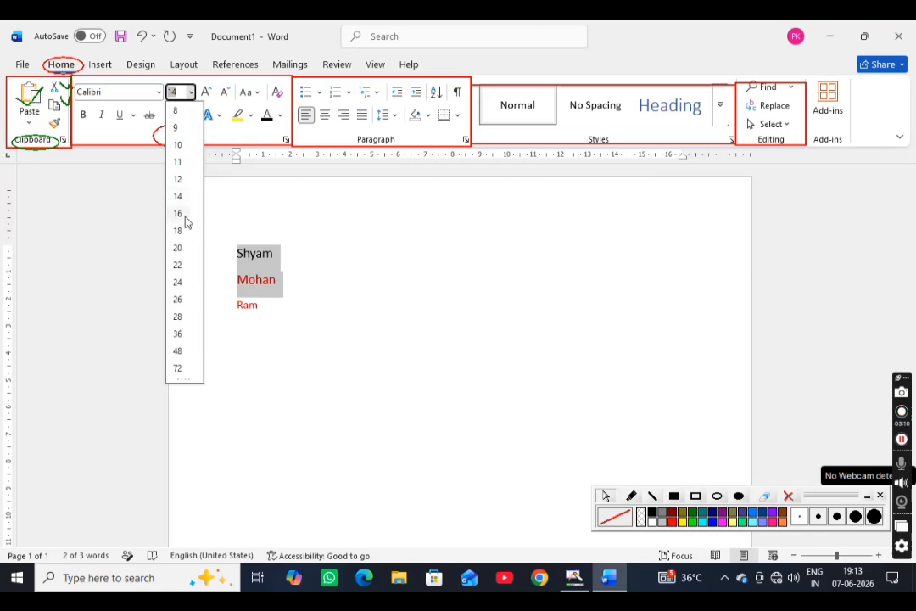
left_click(180, 284)
left_click(403, 280)
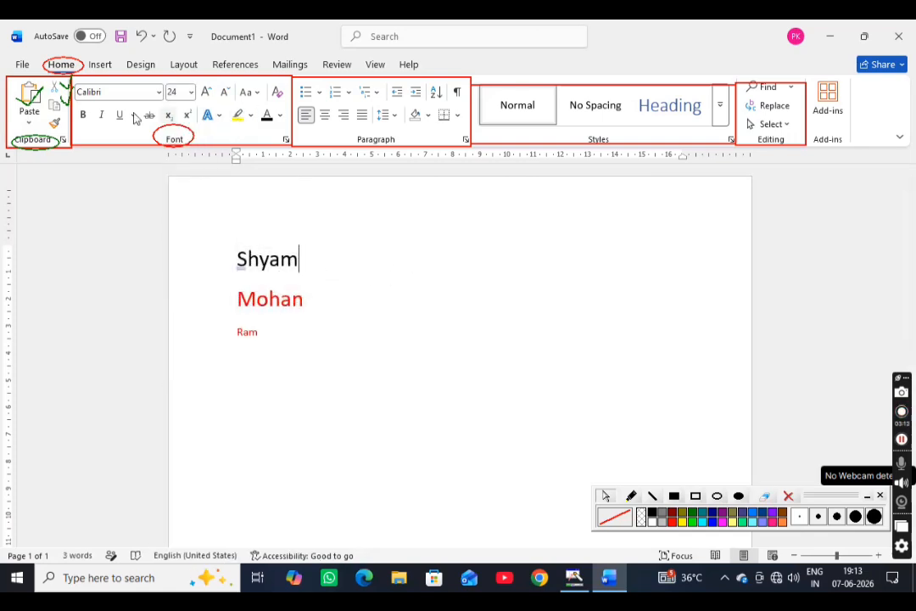
- Apply bold and italic formatting to all text in the document
left_click(83, 115)
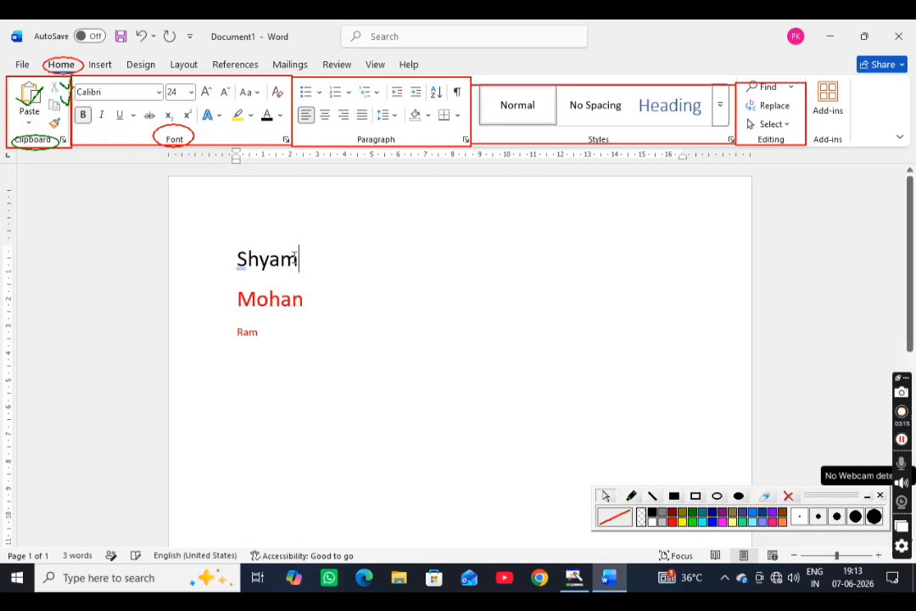
key("ctrl+a")
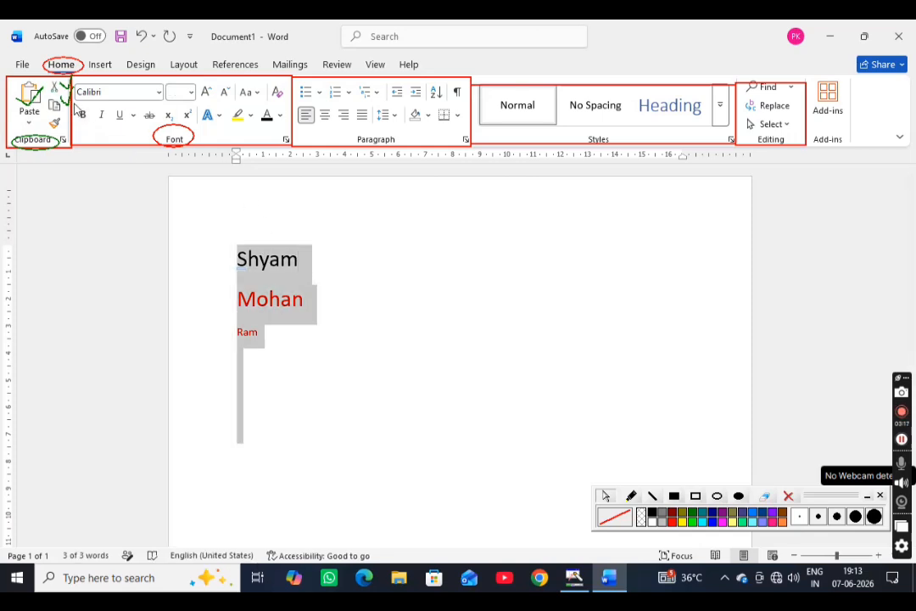
left_click(80, 114)
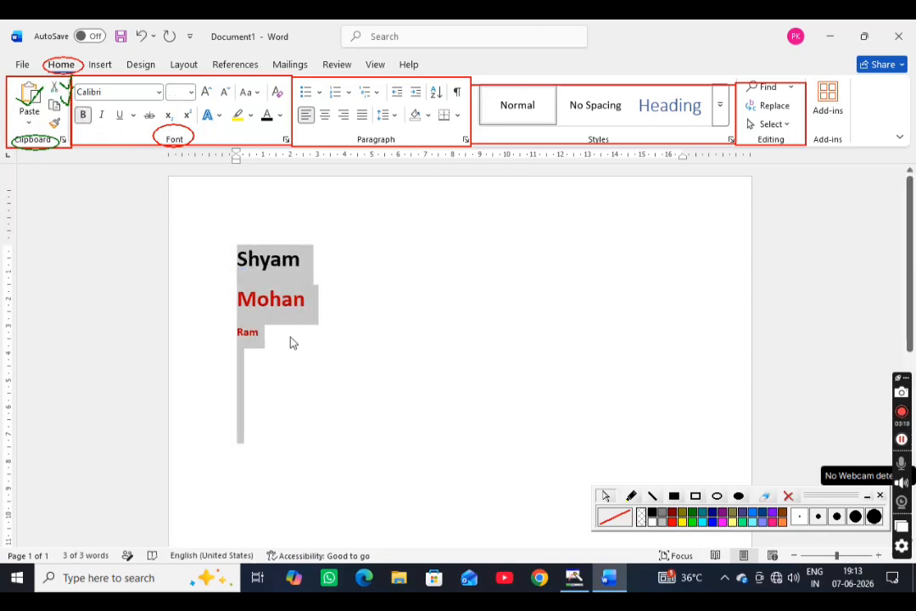
left_click(101, 115)
left_click(545, 415)
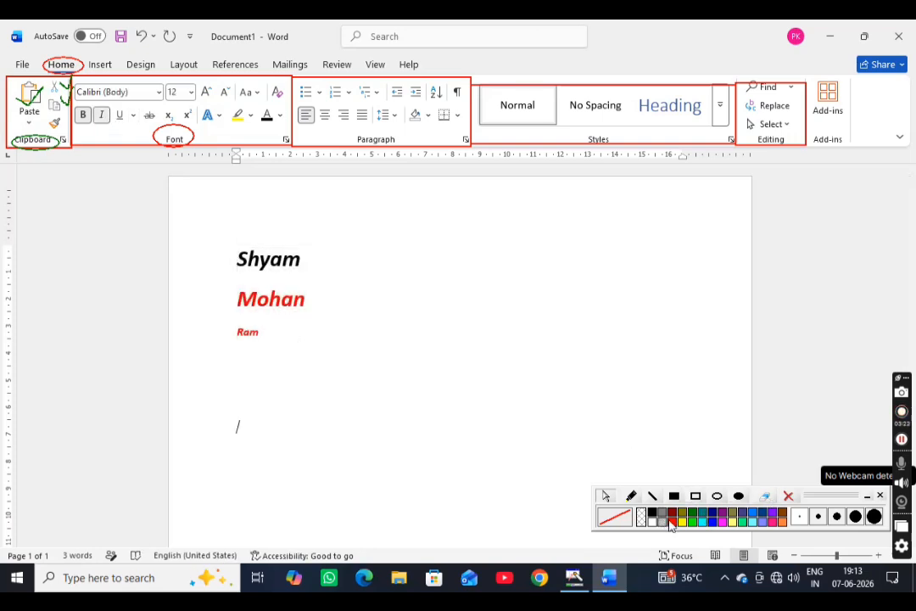
- Draw red check marks with the pen annotation on the Bold and Italic commands
left_click(674, 523)
left_click(632, 496)
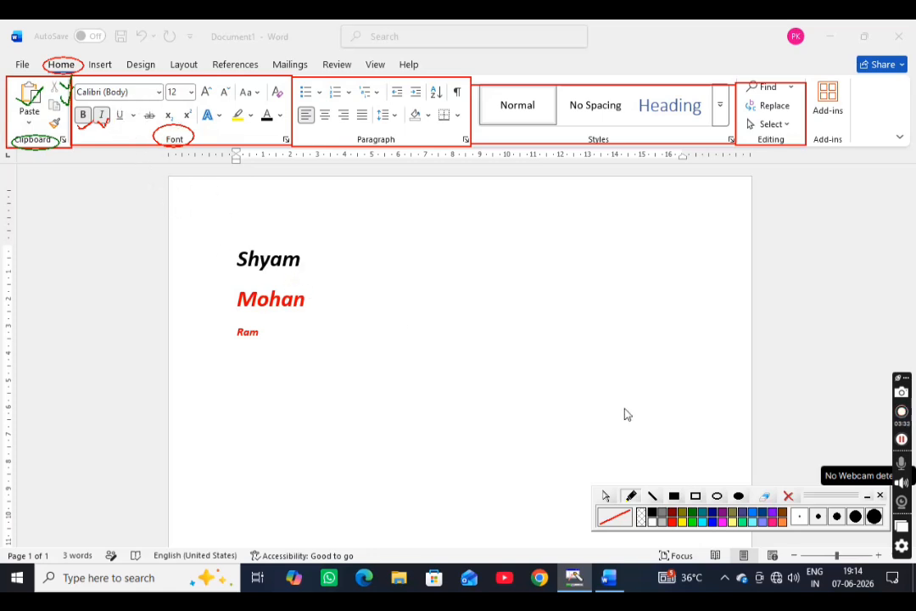
- Return to the document and enter a sample full name on the last line, below the three names
left_click(273, 359)
type("ra")
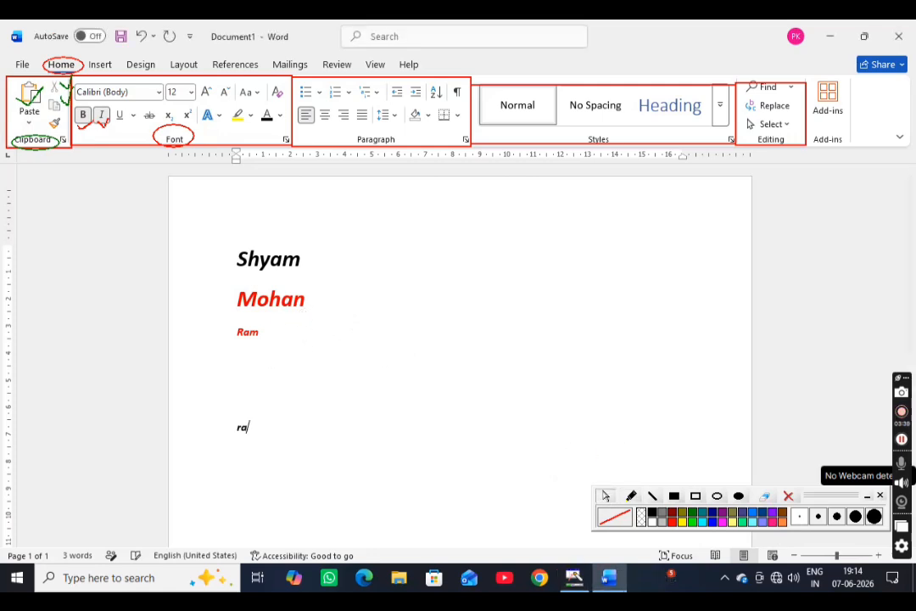
type("ja kuma")
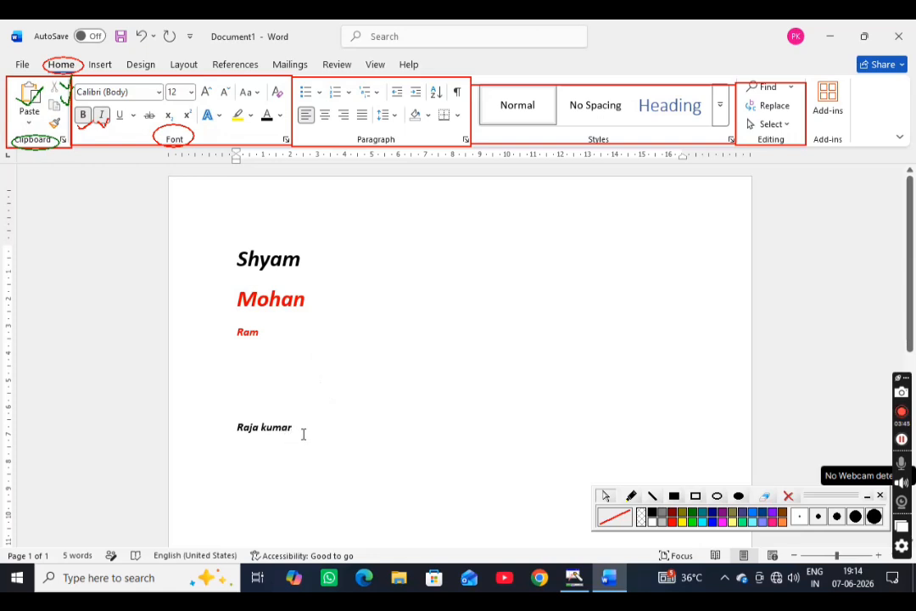
- Toggle italic off and on for the full name on the last line, and underline it
left_click_drag(302, 433, 213, 425)
left_click(101, 117)
left_click(101, 117)
left_click_drag(307, 430, 219, 433)
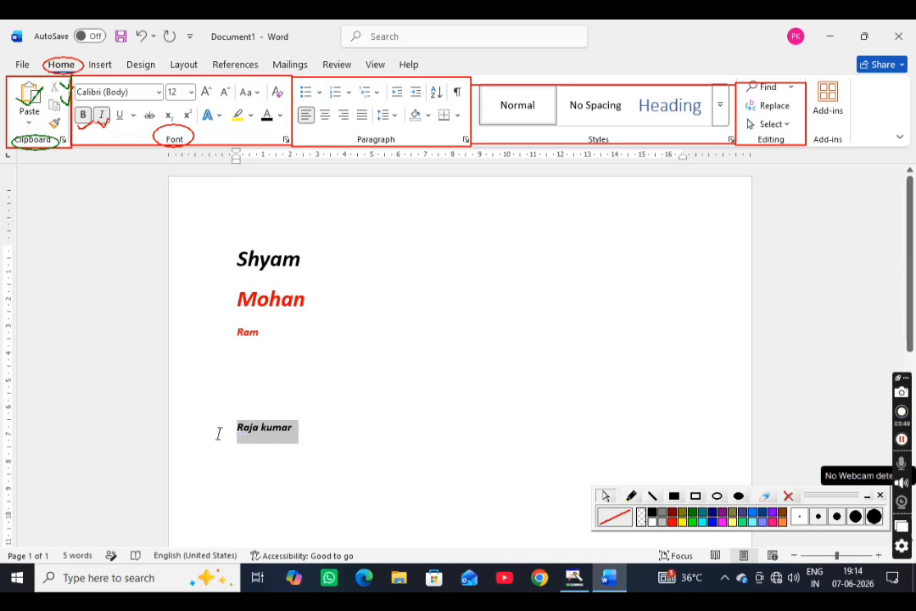
left_click(118, 118)
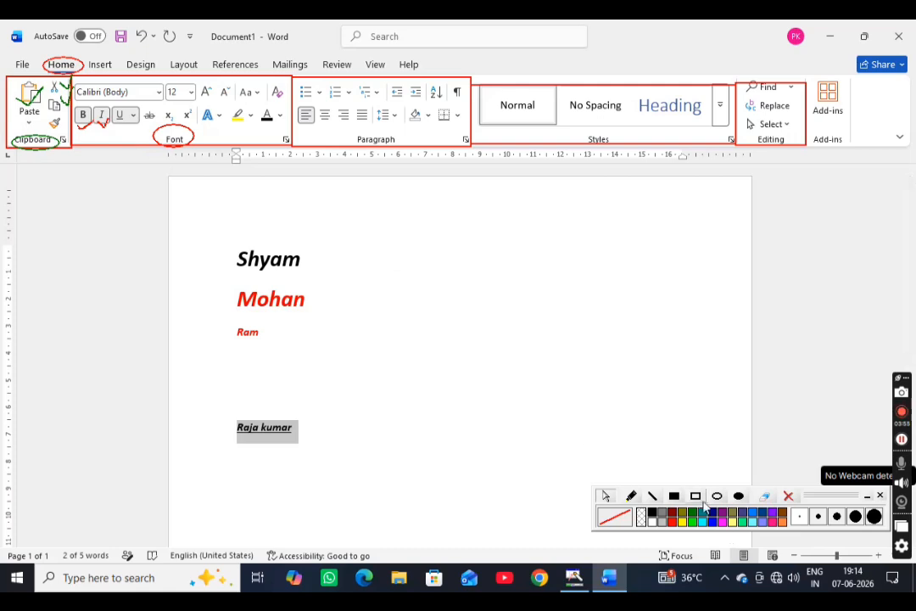
- Draw a red check mark on the Underline command and return to normal editing
left_click(657, 511)
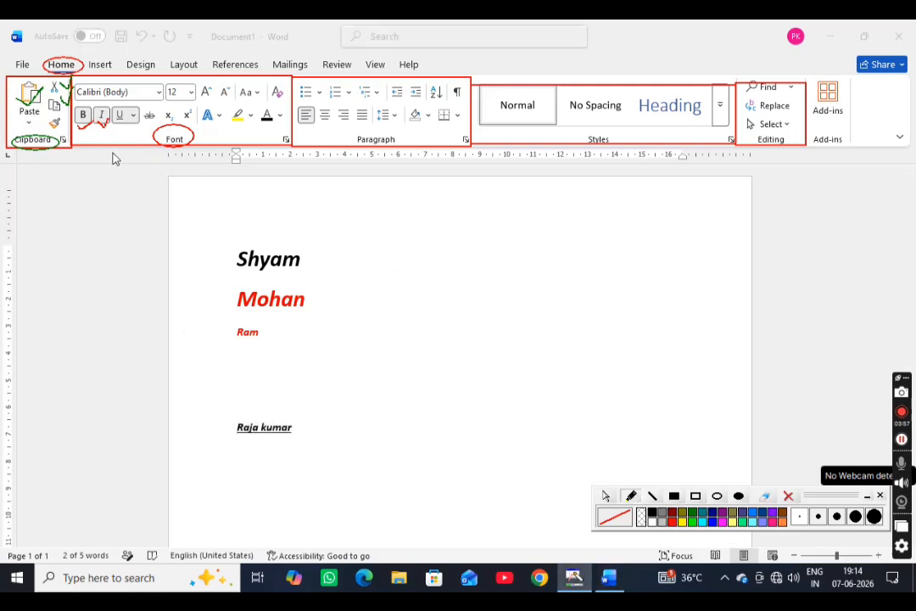
left_click_drag(118, 121, 140, 113)
left_click(606, 496)
- Remove the italic and underline formatting from the full name on the last line
left_click(100, 112)
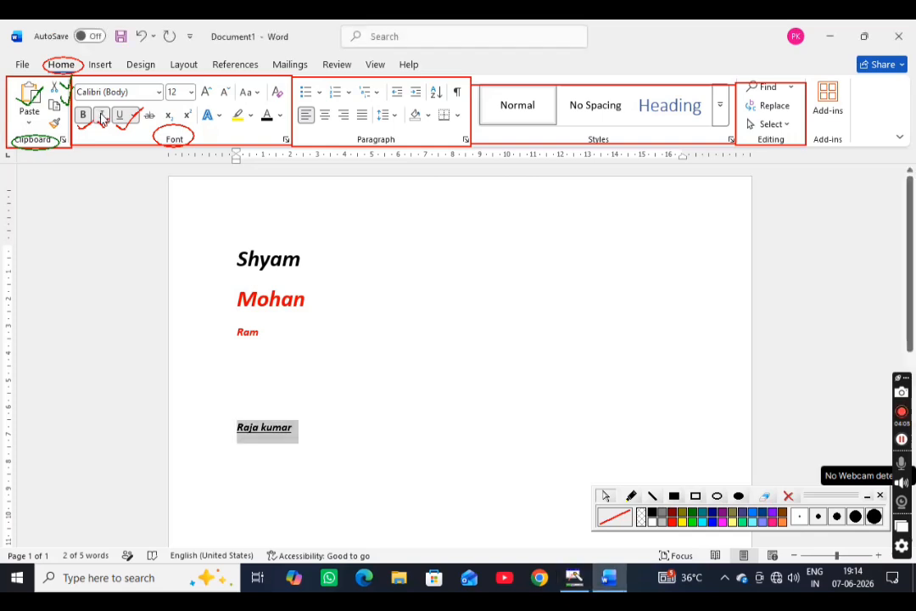
left_click(101, 114)
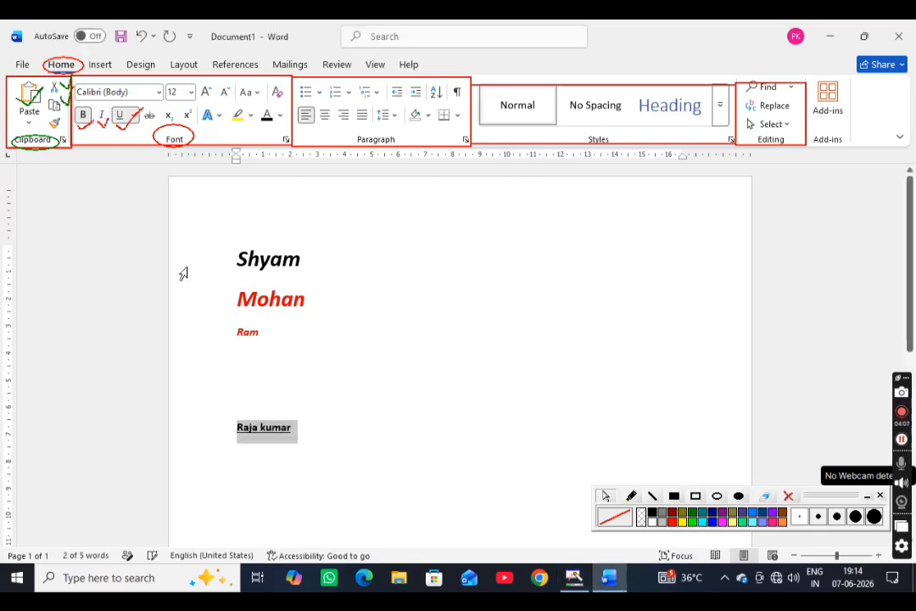
left_click_drag(307, 424, 235, 429)
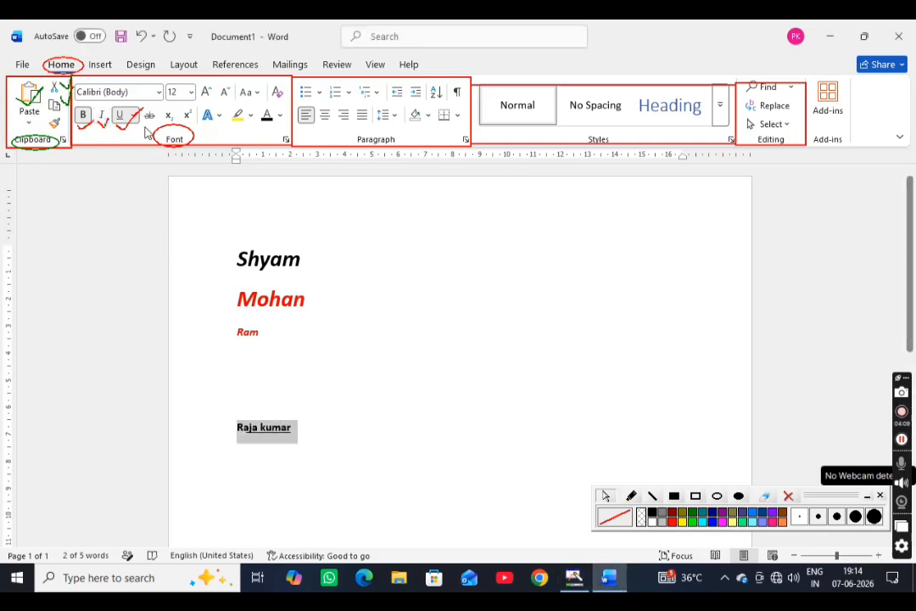
left_click(118, 115)
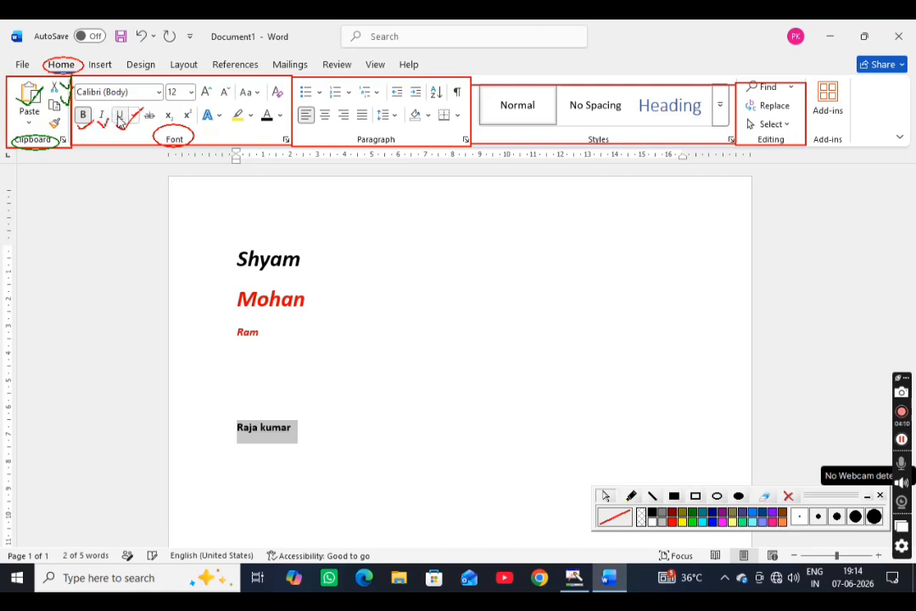
left_click(292, 428)
- Apply strikethrough to the second name and clear the selection
left_click_drag(308, 303, 227, 301)
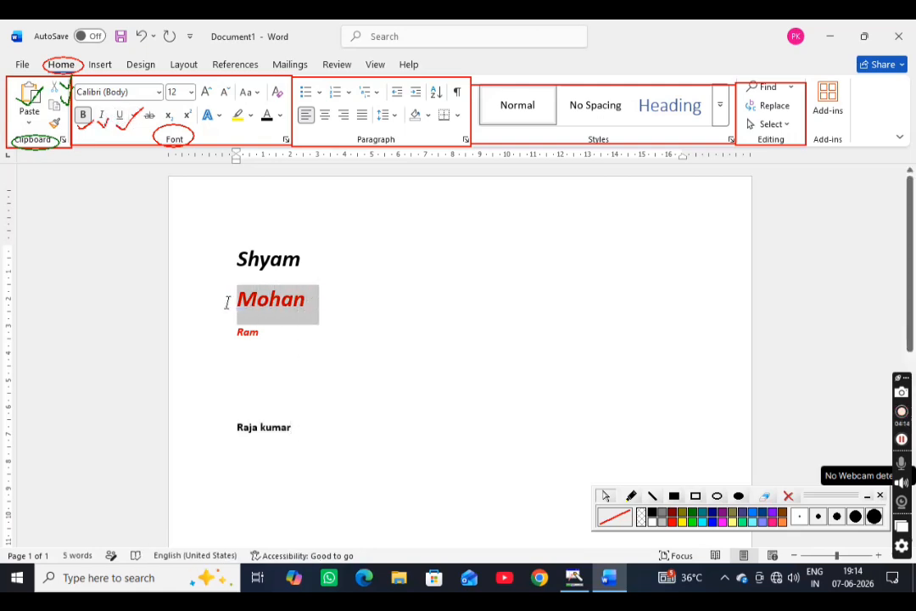
left_click(149, 116)
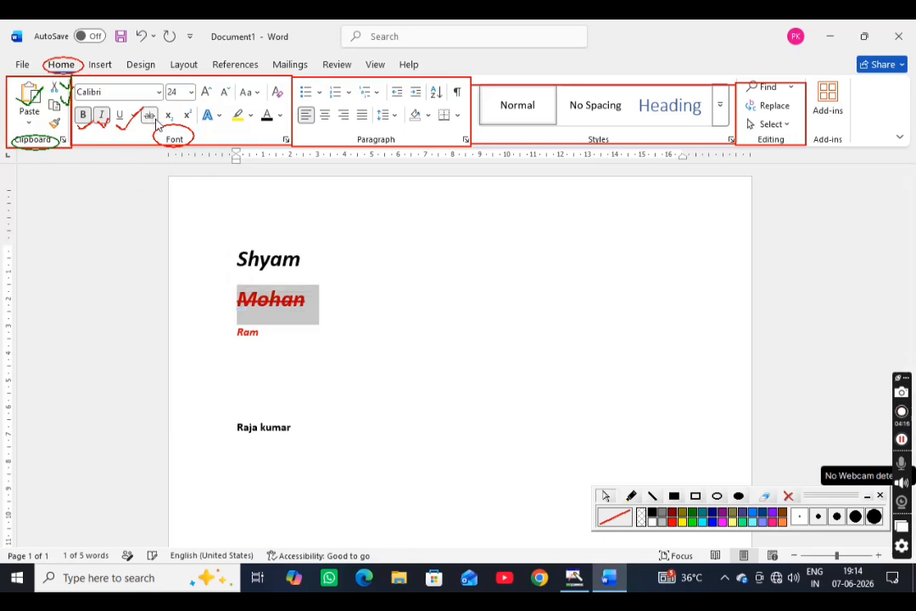
left_click(346, 312)
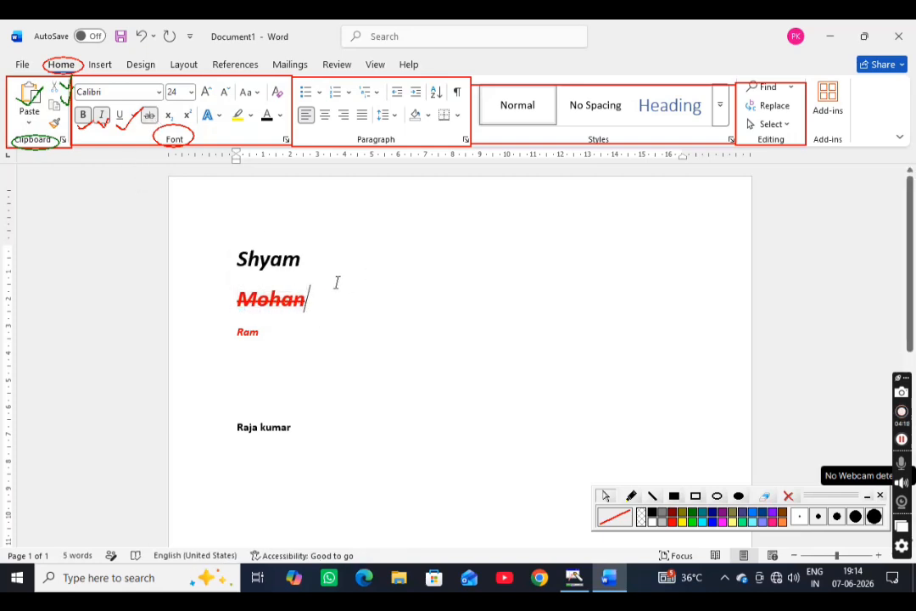
- Draw a blue check mark on the Strikethrough command and return to normal editing
left_click(754, 519)
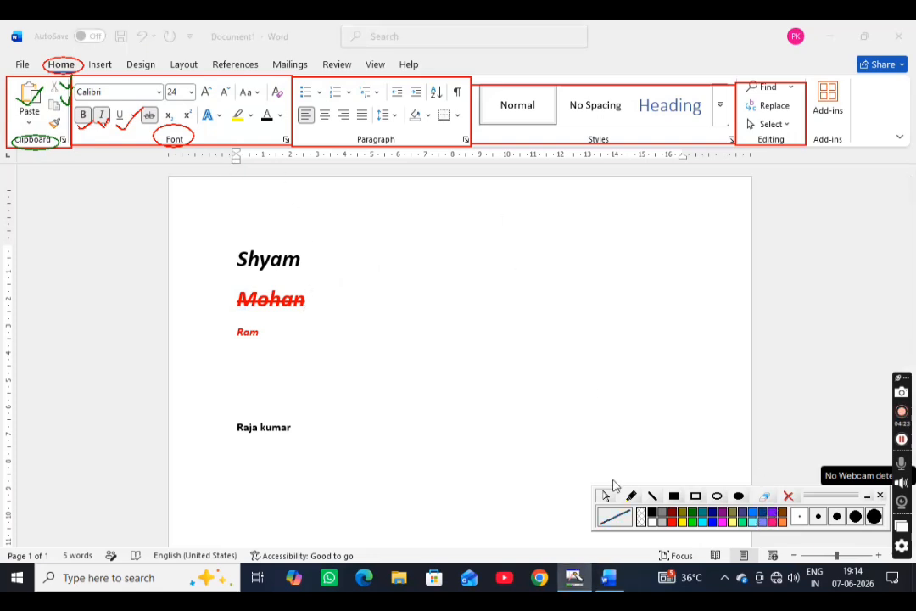
left_click(631, 495)
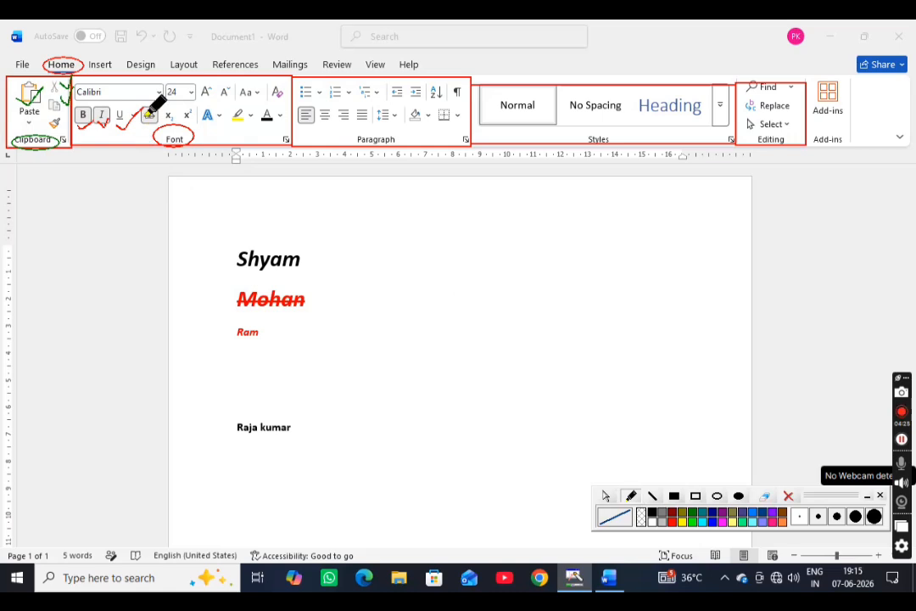
left_click_drag(155, 127, 162, 109)
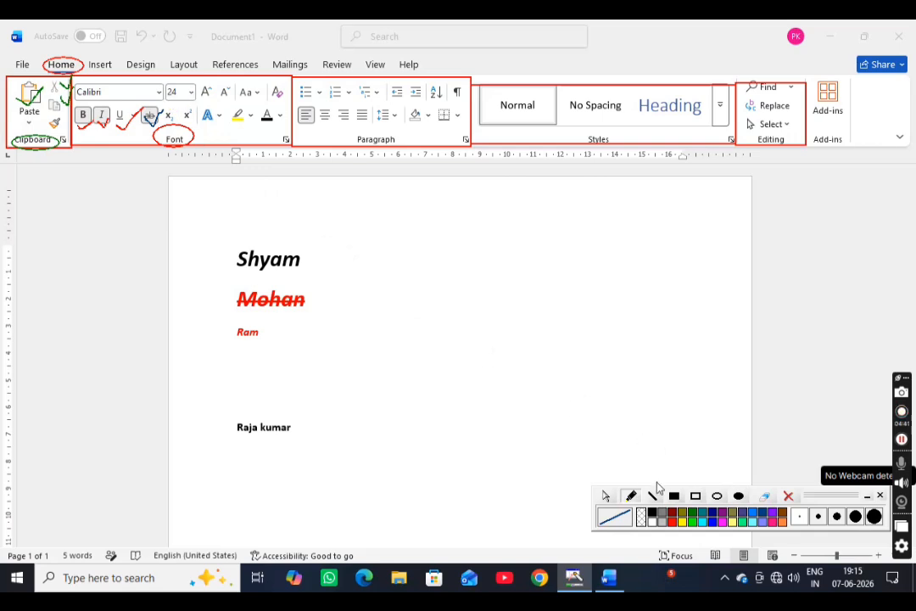
left_click(716, 495)
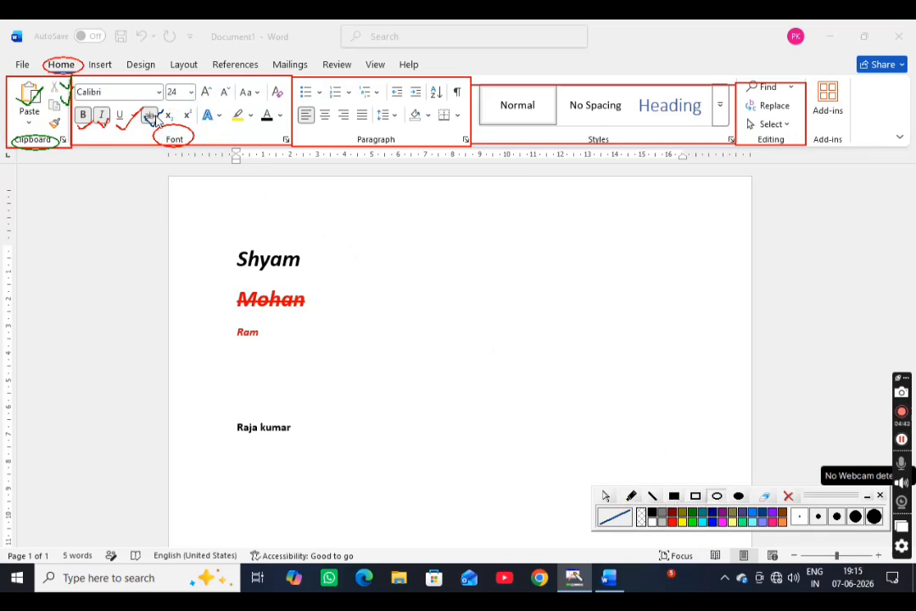
left_click(650, 496)
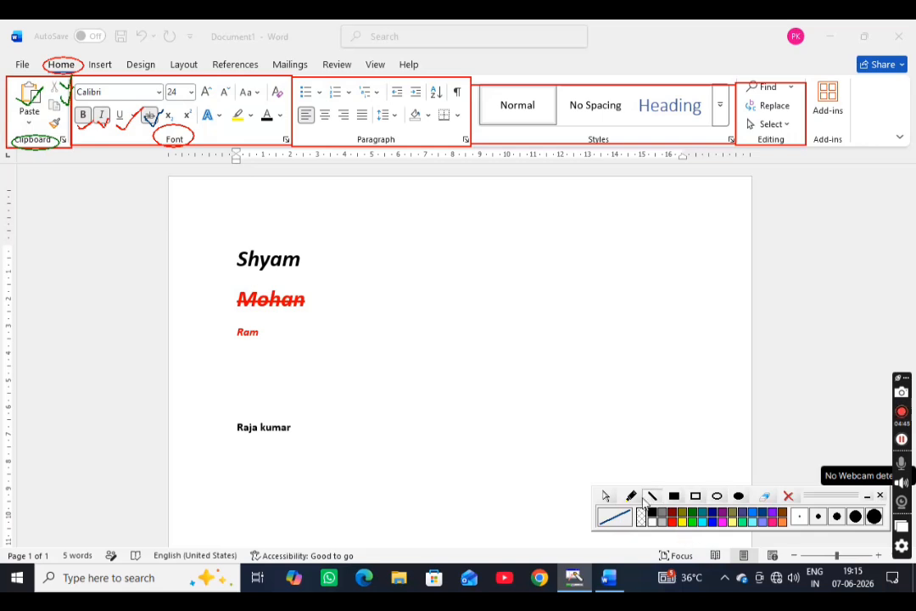
left_click(605, 496)
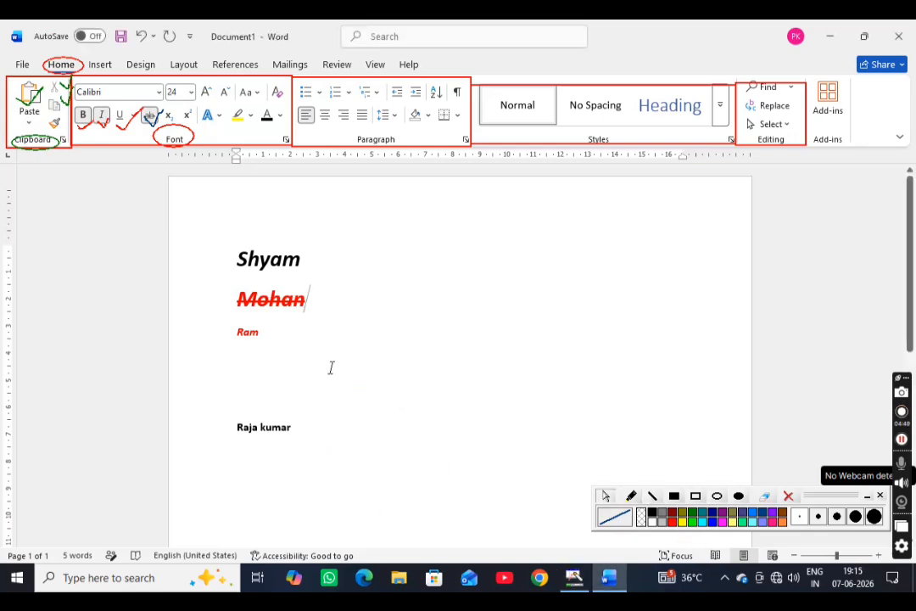
- Enter H2O on a new line below the second name, with strikethrough off and Subscript turned on after the H
key("Return")
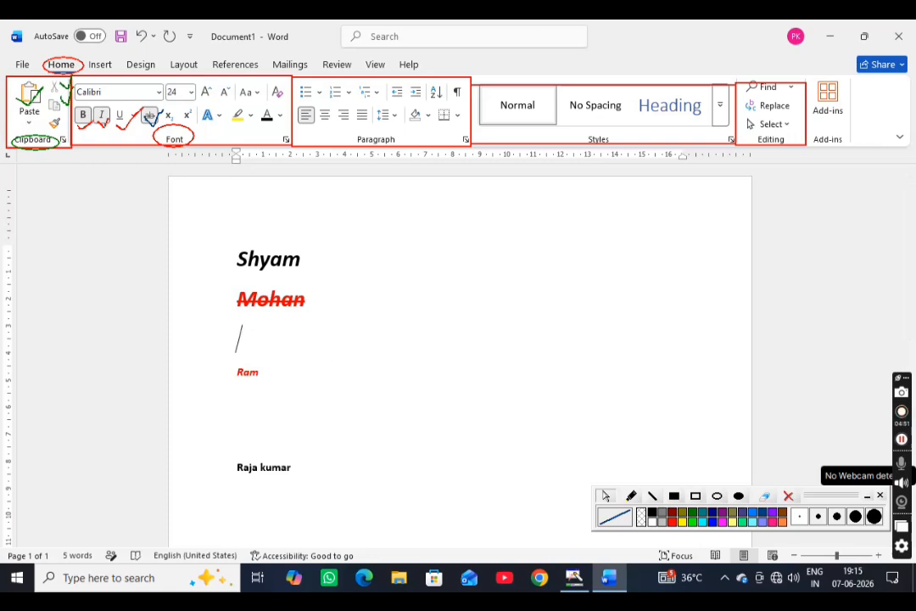
type("H")
key("BackSpace")
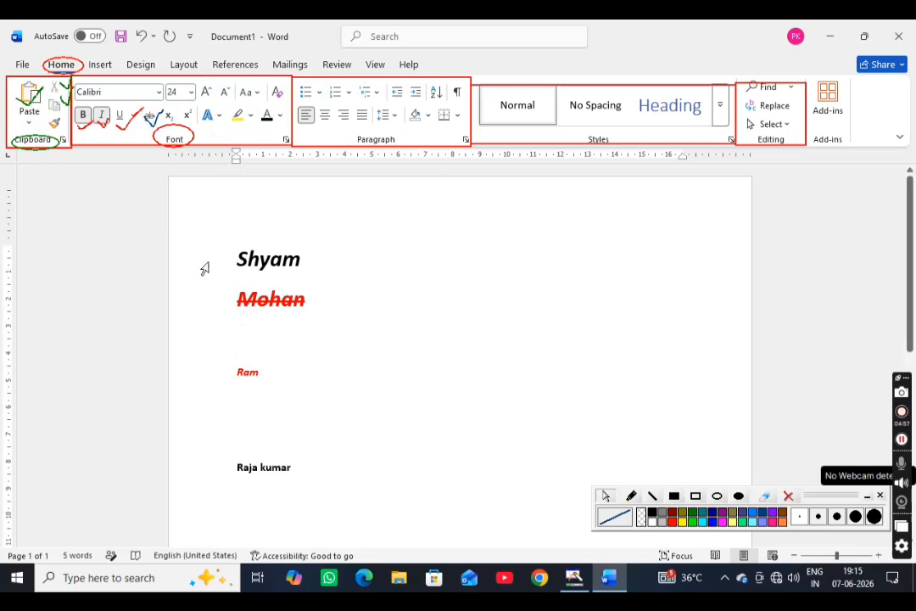
type("H")
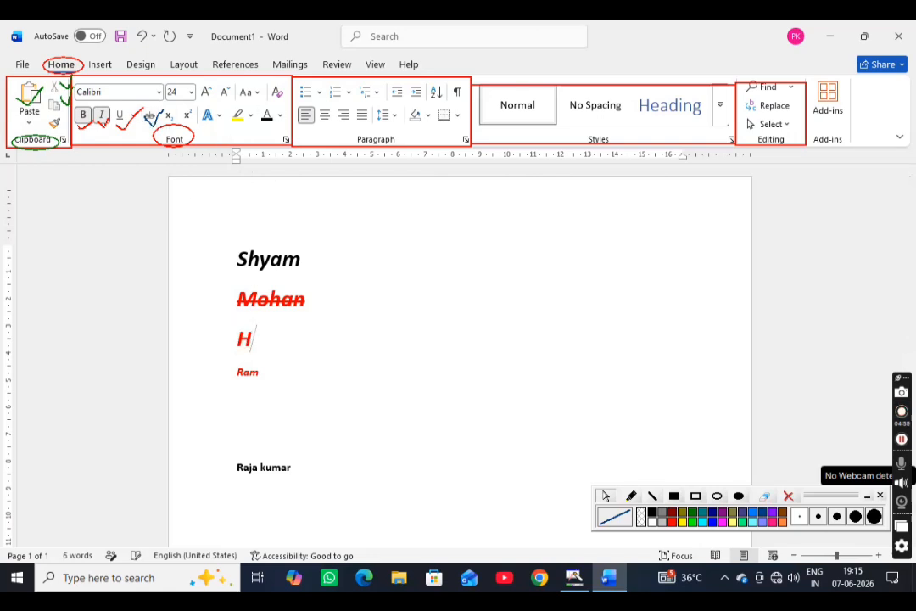
left_click(169, 114)
type("2O")
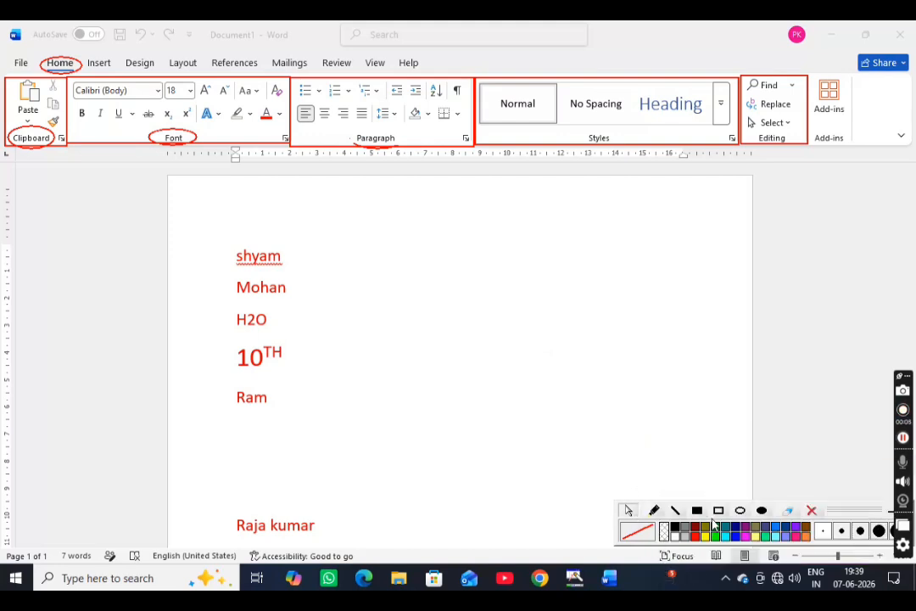
- Draw a red check mark on the Superscript command and return to normal editing
left_click(654, 510)
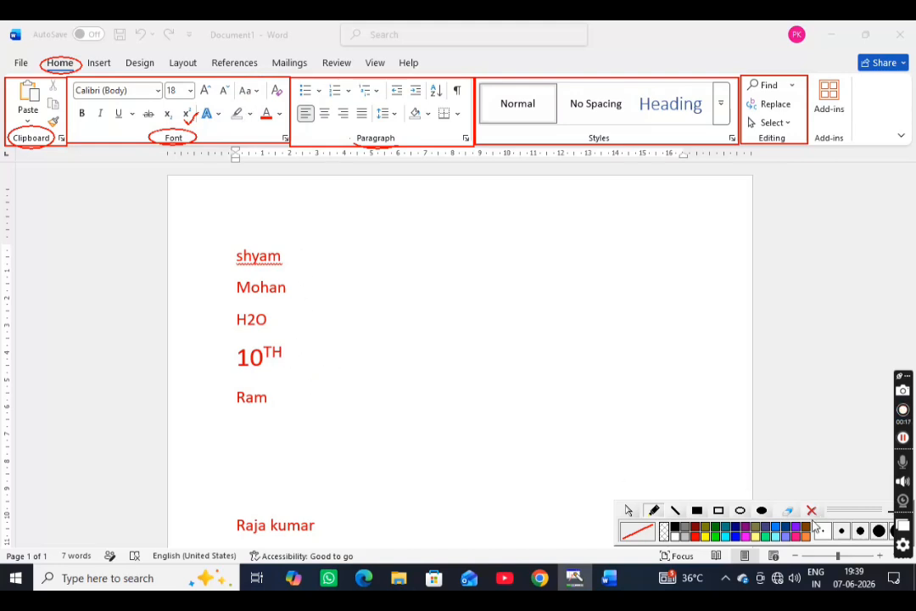
left_click(628, 510)
- Toggle superscript off and back on for the TH in 10TH
left_click(284, 360)
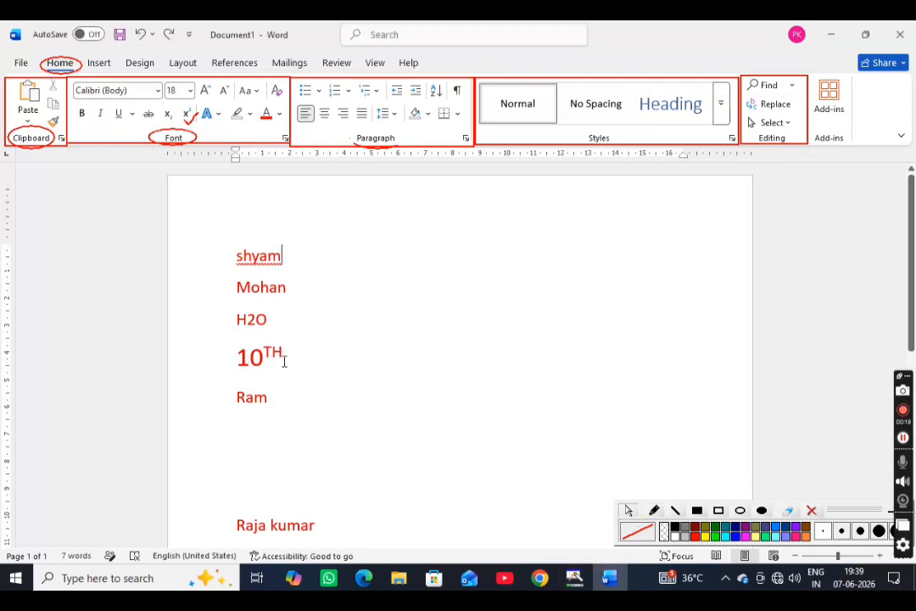
left_click_drag(287, 354, 263, 354)
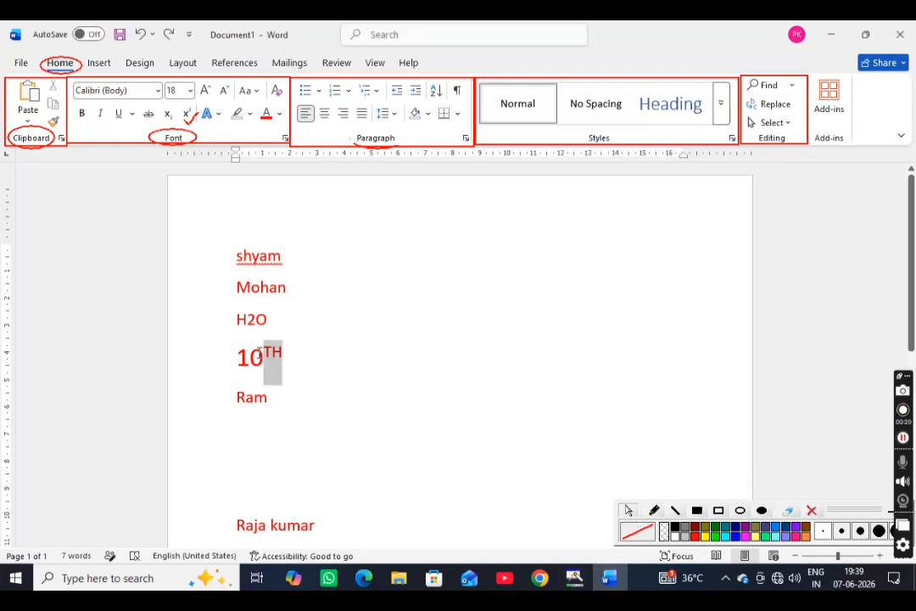
left_click(190, 118)
left_click(190, 118)
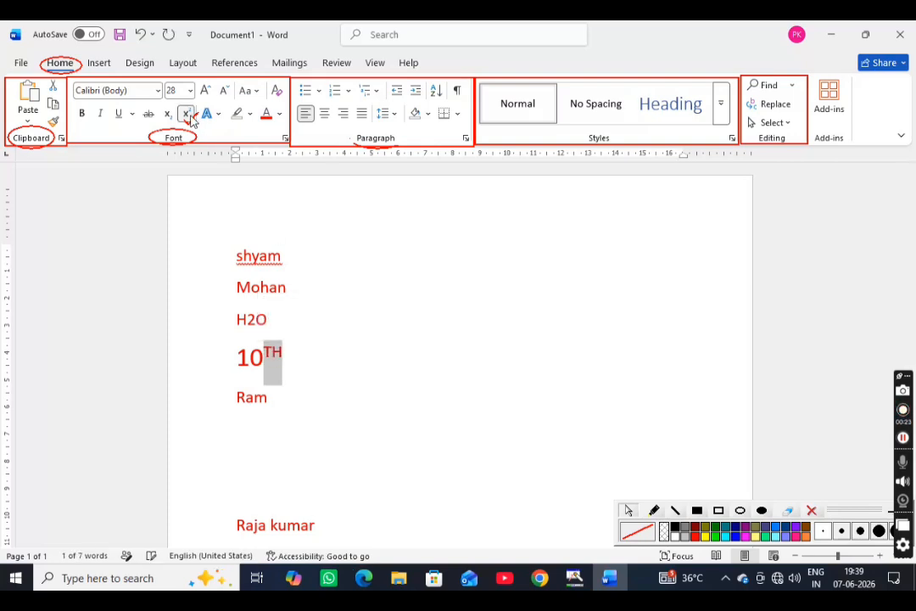
left_click(298, 358)
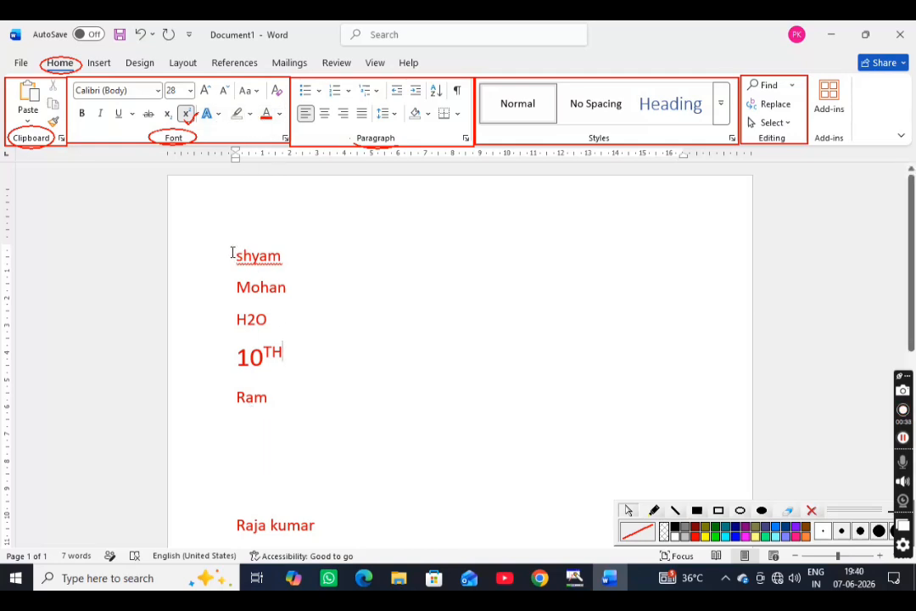
left_click_drag(232, 253, 344, 447)
left_click(266, 319)
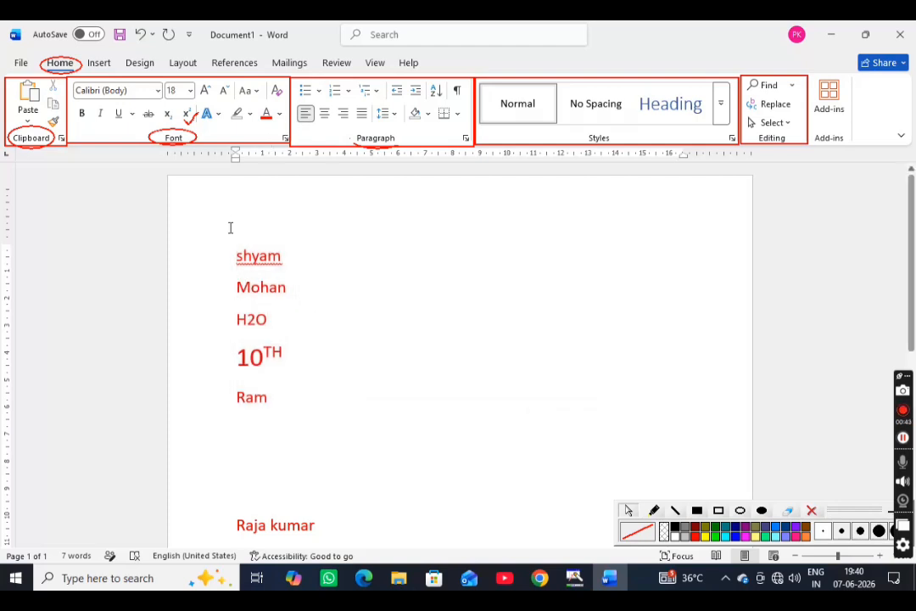
- Change the font color of the first five lines of text to the standard dark blue
left_click_drag(232, 251, 417, 472)
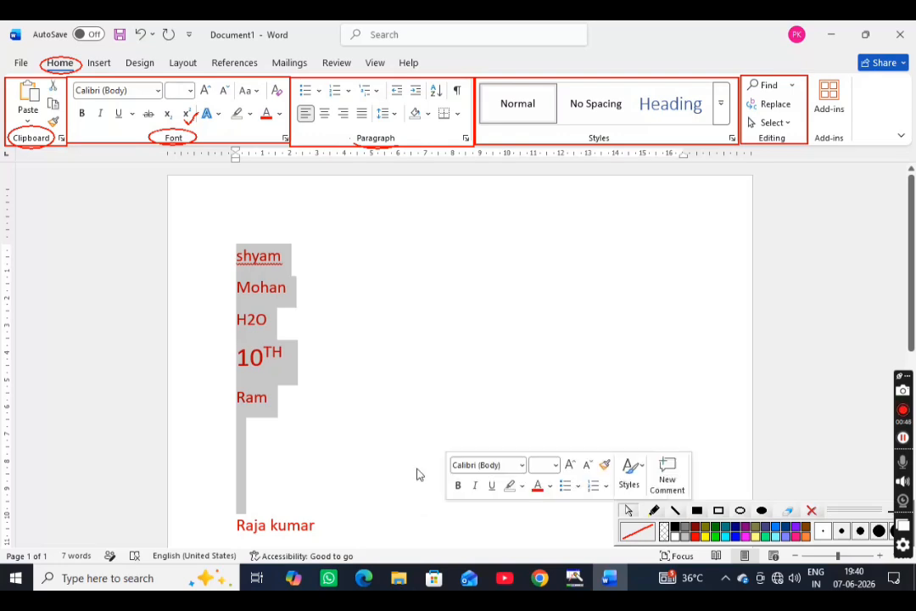
left_click(279, 113)
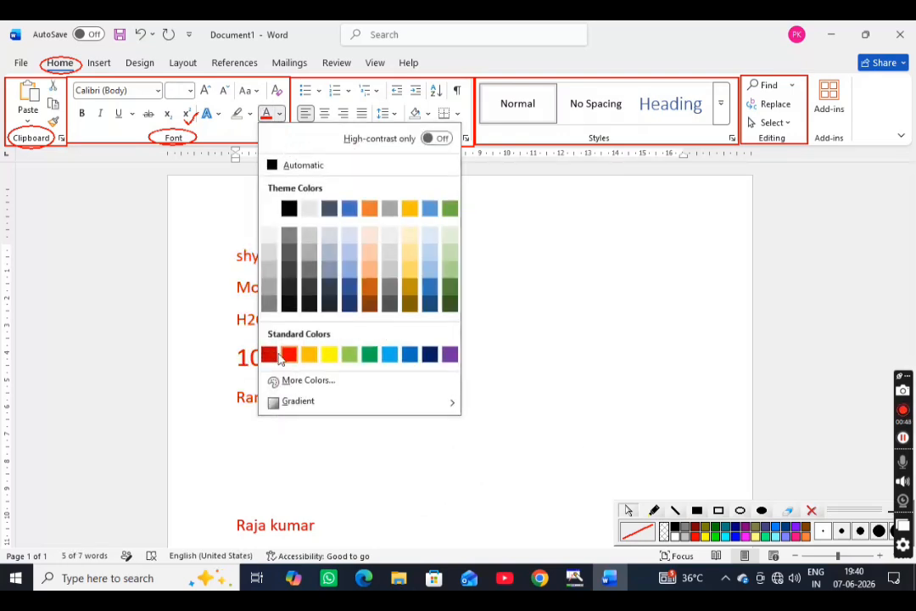
left_click(429, 353)
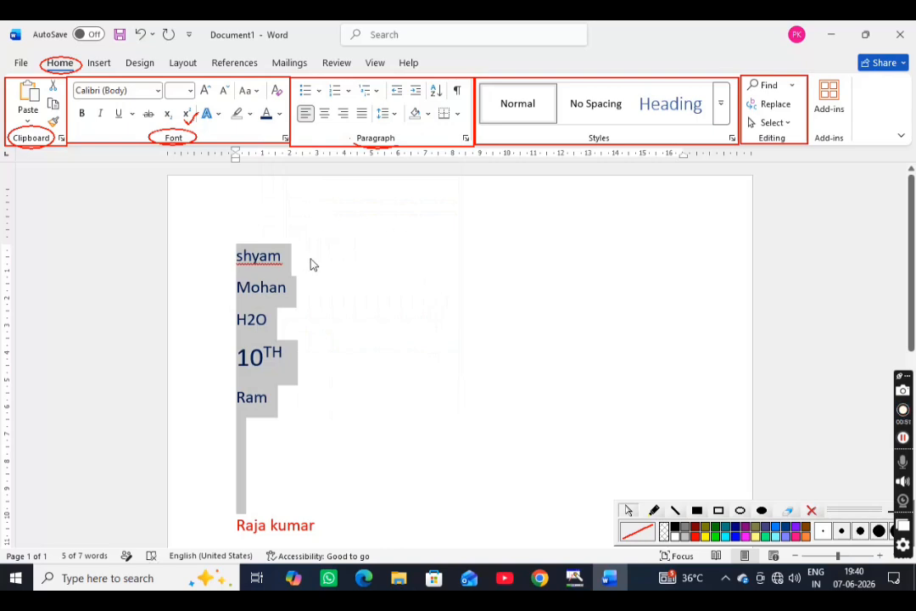
- Highlight the name on the second line in yellow and clear the selection
left_click(286, 264)
left_click_drag(298, 292, 225, 291)
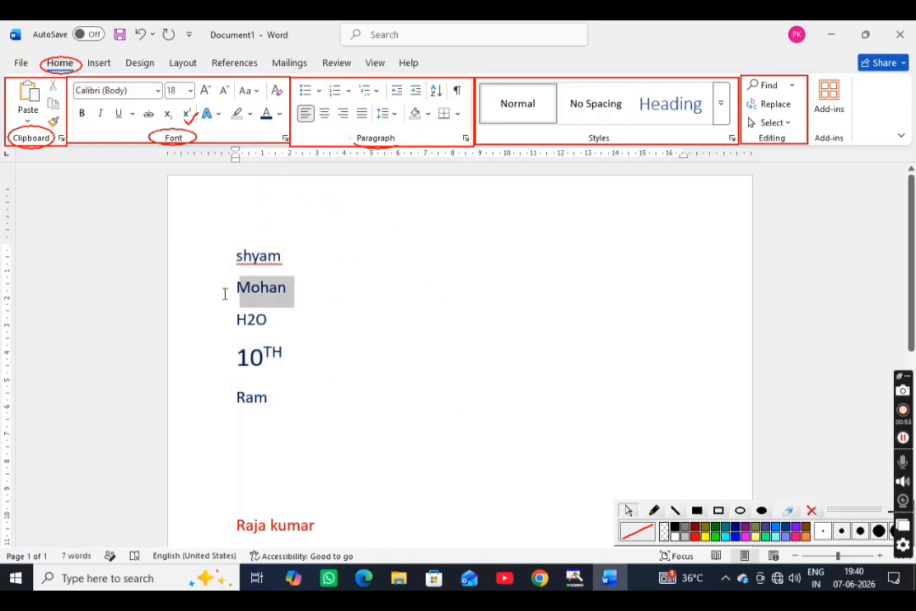
left_click(249, 114)
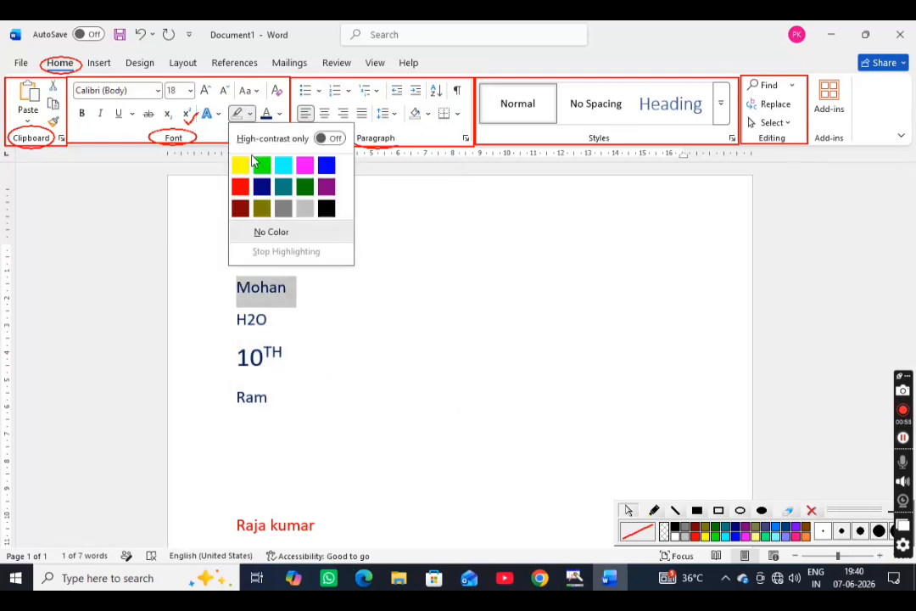
left_click(240, 165)
left_click(338, 263)
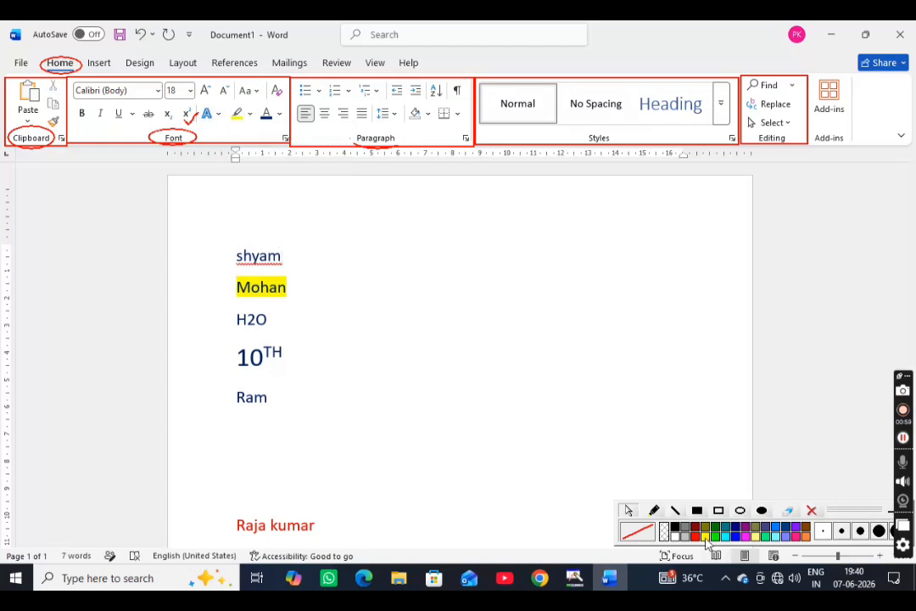
- Draw red check marks on the Text Highlight Color and Font Color commands and return to the normal pointer
left_click(703, 537)
left_click(696, 536)
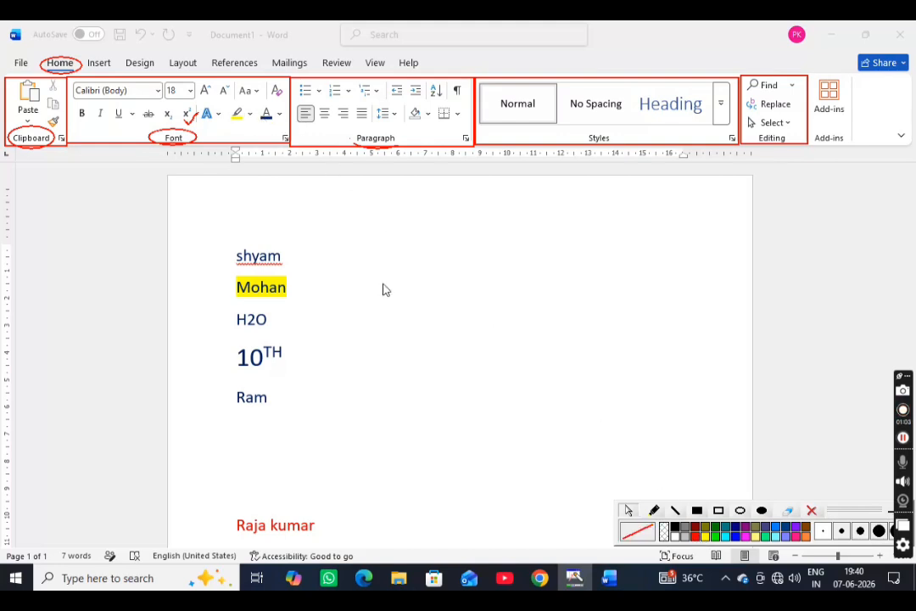
left_click(654, 510)
mouse_move(259, 118)
left_mouse_down()
mouse_move(280, 112)
mouse_move(238, 126)
mouse_move(250, 112)
left_mouse_up()
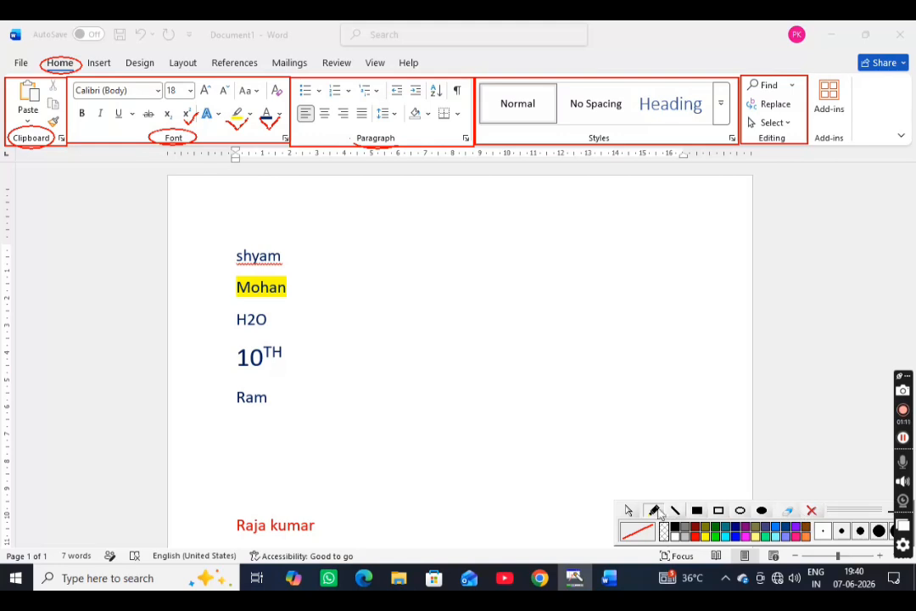
left_click(627, 511)
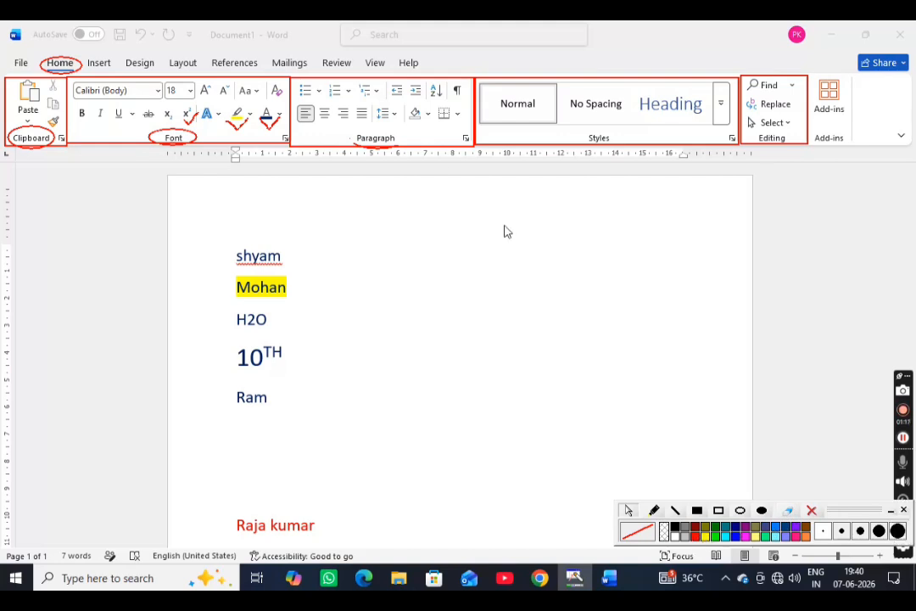
- Draw a red check mark on the Change Case command and return to the normal pointer
left_click(654, 510)
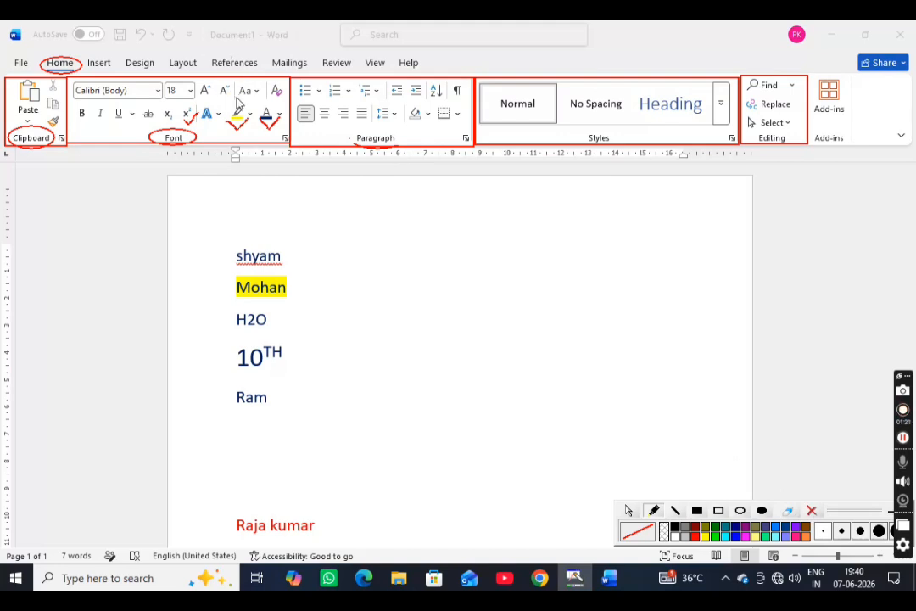
mouse_move(241, 94)
left_mouse_down()
mouse_move(252, 100)
mouse_move(263, 86)
left_mouse_up()
left_click(626, 508)
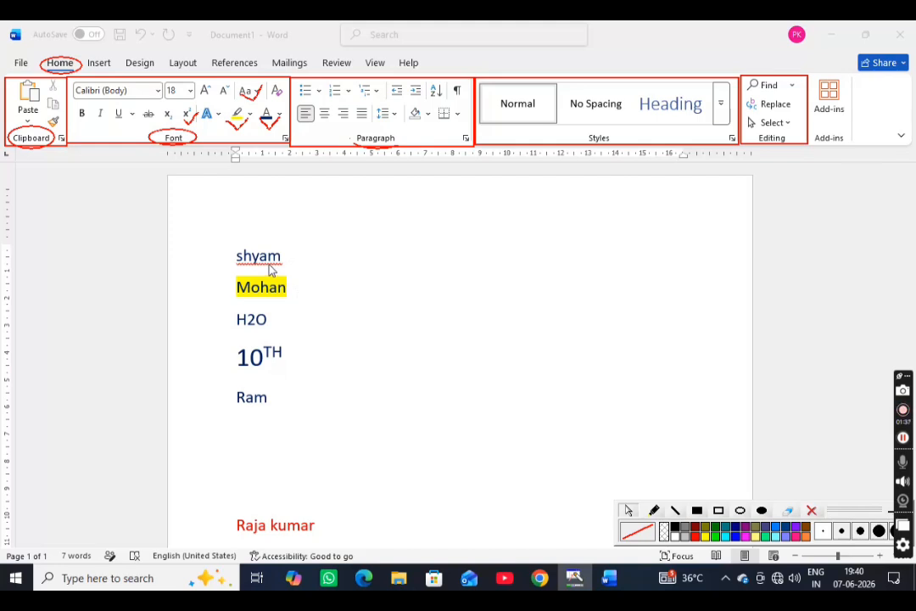
- Apply sentence case to all the text in the document
left_click(302, 317)
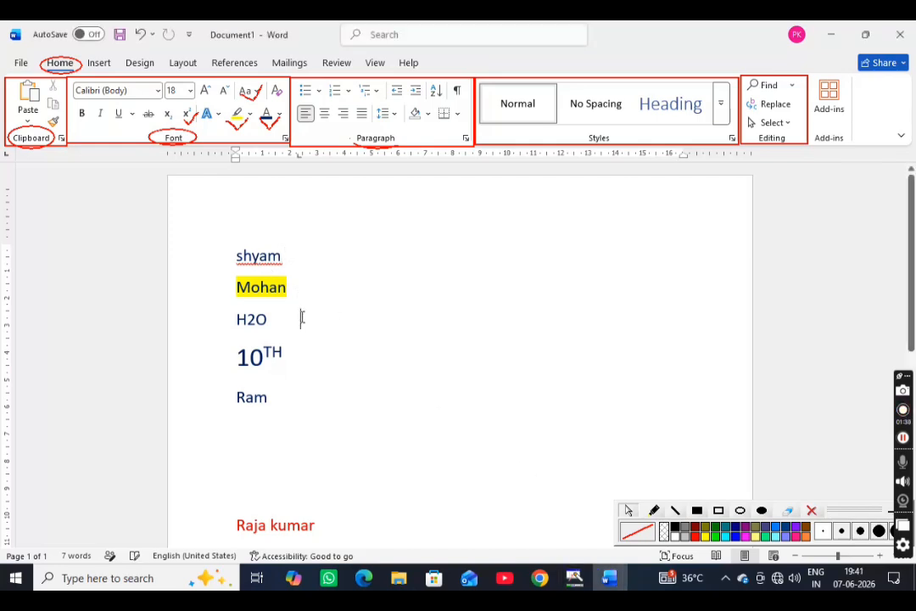
key("ctrl+a")
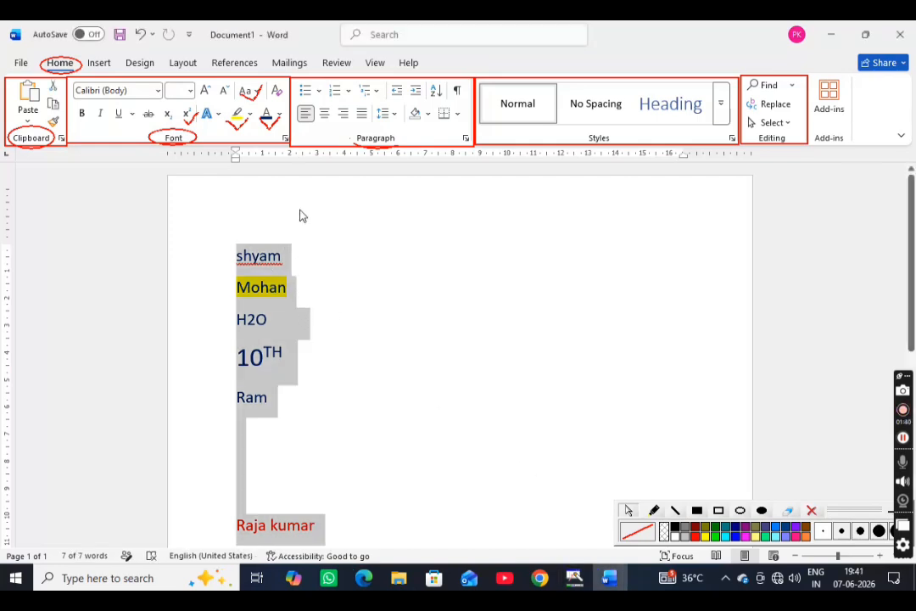
left_click(257, 92)
left_click(261, 111)
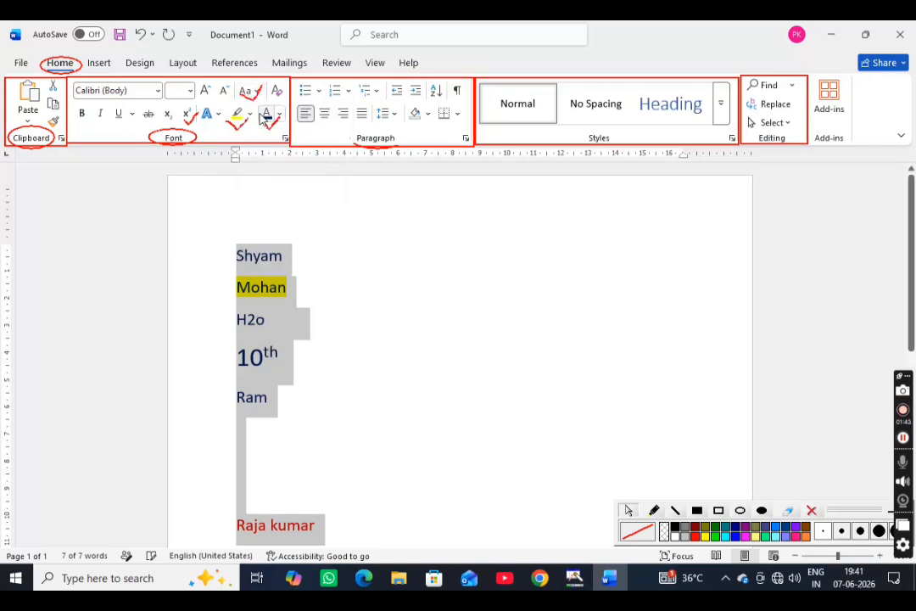
- Convert all the text to UPPERCASE and clear all its formatting
left_click(255, 91)
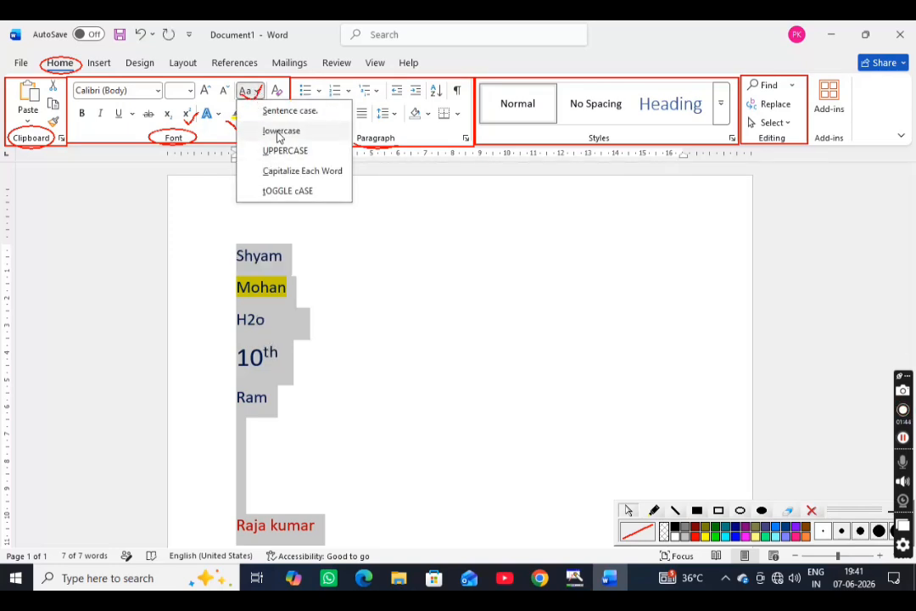
left_click(280, 150)
left_click(276, 91)
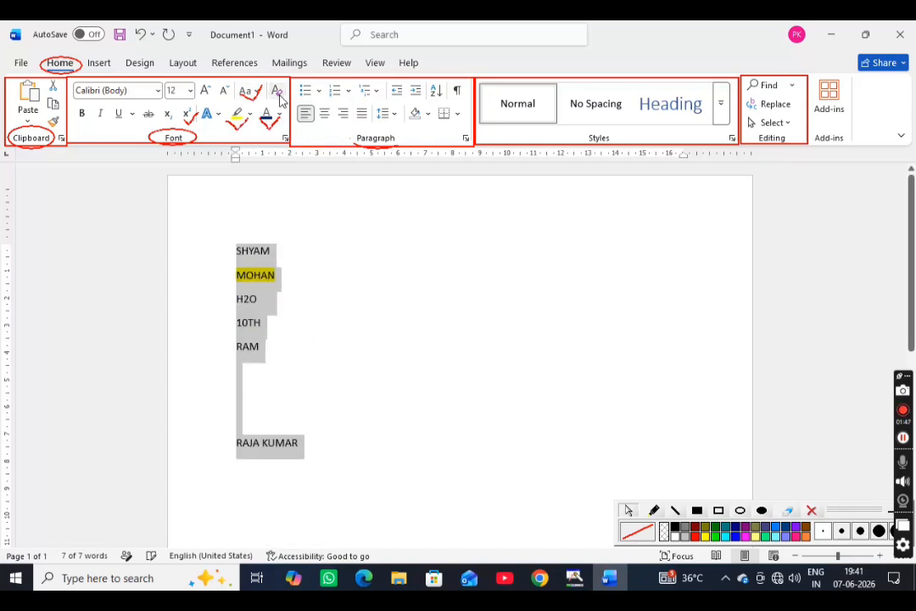
left_click(325, 323)
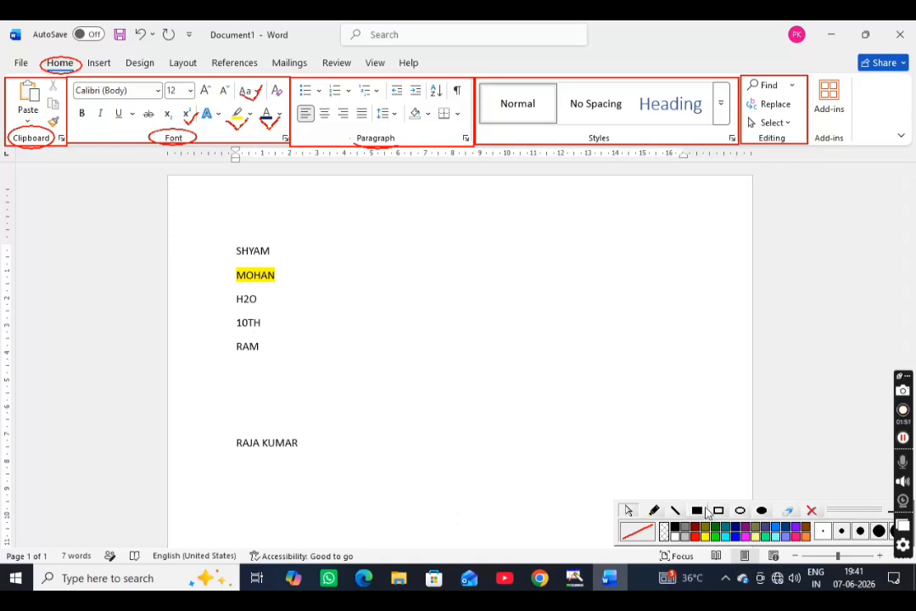
- Draw a red ellipse around the Paragraph group label and return to the normal pointer
left_click(741, 512)
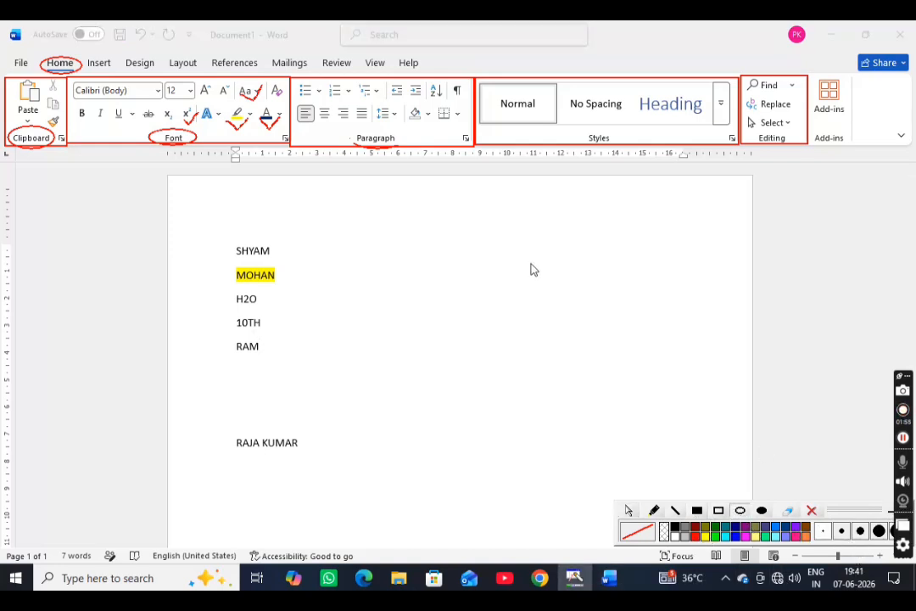
left_click_drag(342, 126, 408, 146)
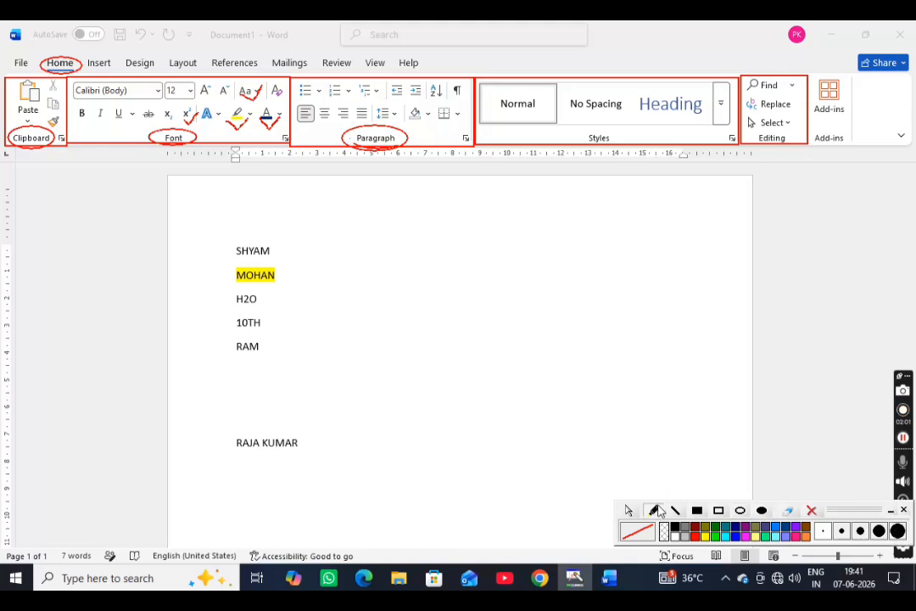
left_click(628, 511)
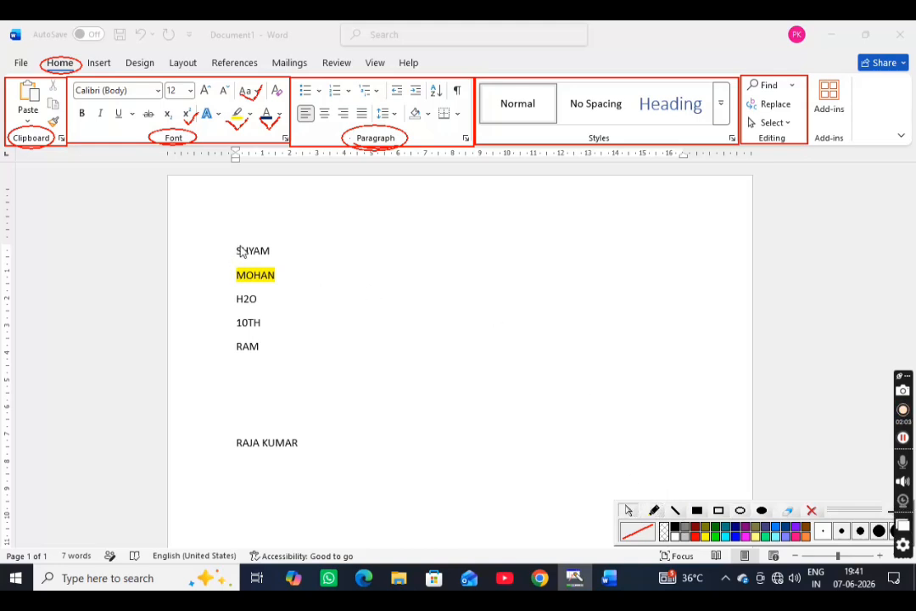
- Format the first five lines as a bulleted list, then switch them to a 1, 2, 3 numbered list
left_click_drag(235, 249, 322, 421)
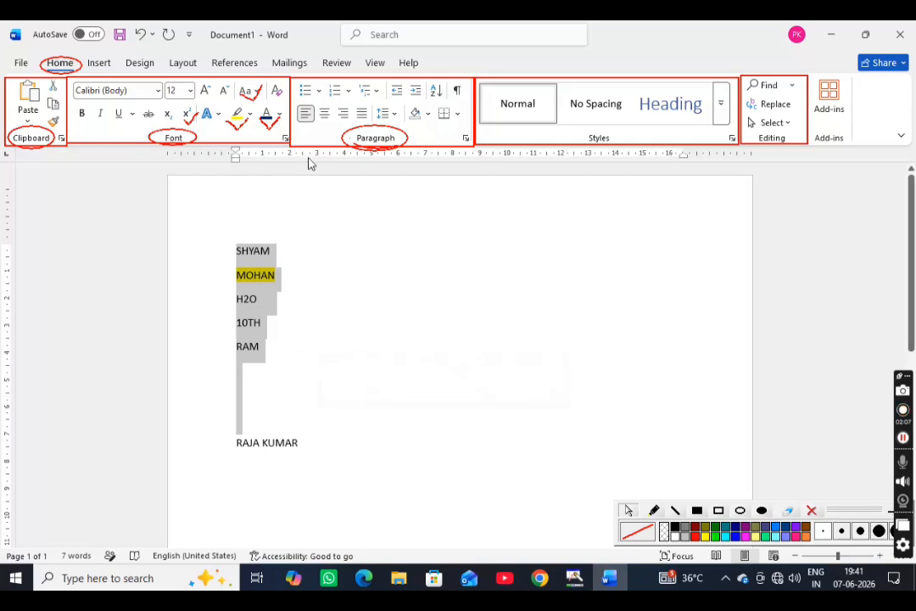
left_click(307, 90)
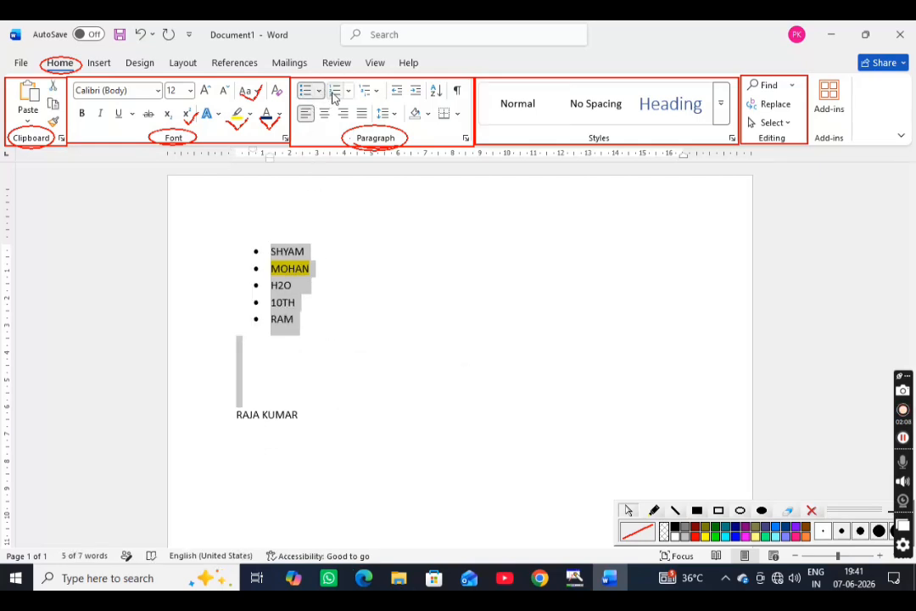
left_click(333, 91)
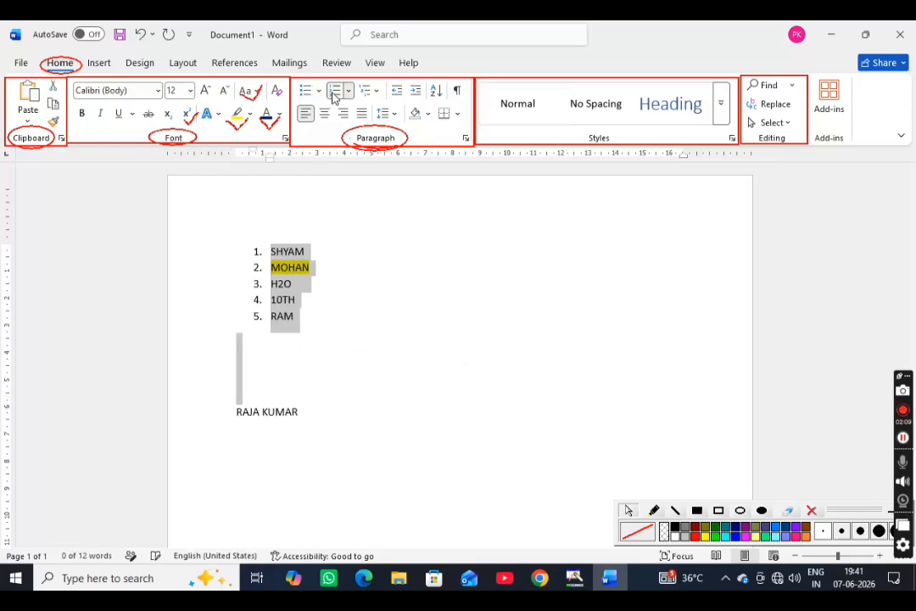
left_click(309, 324)
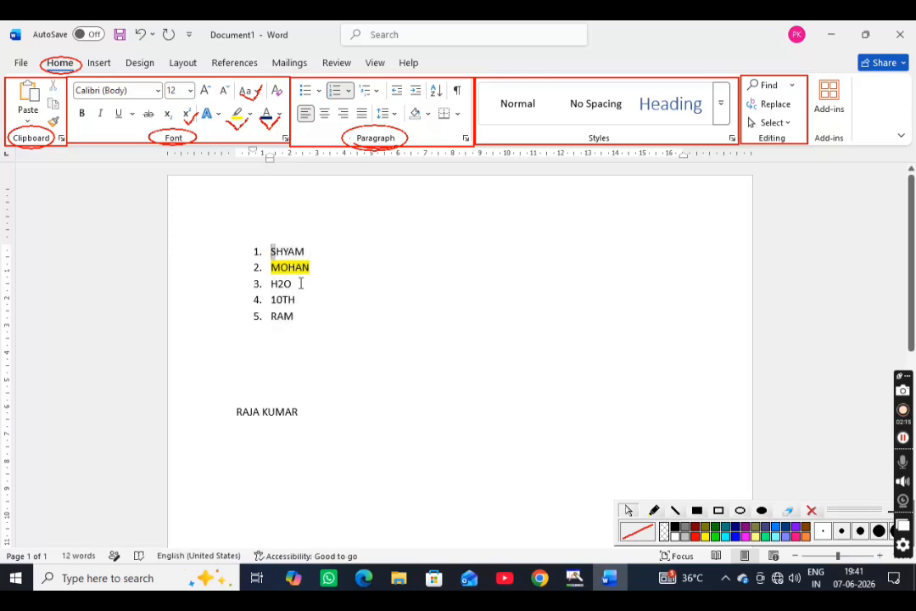
- Toggle the numbering on the five-line list, switch it to bullets, and change it back to numbering
left_click_drag(300, 283, 344, 345)
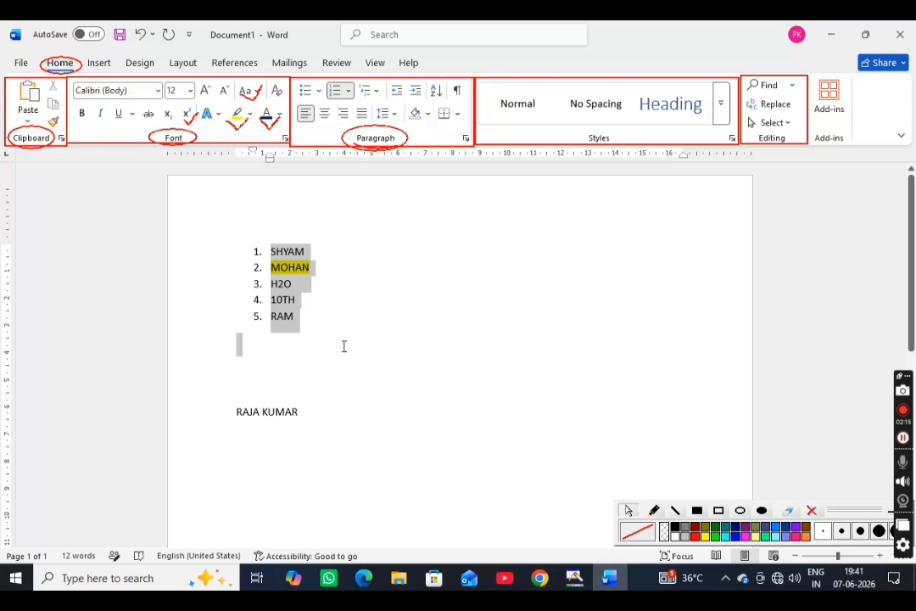
left_click(336, 91)
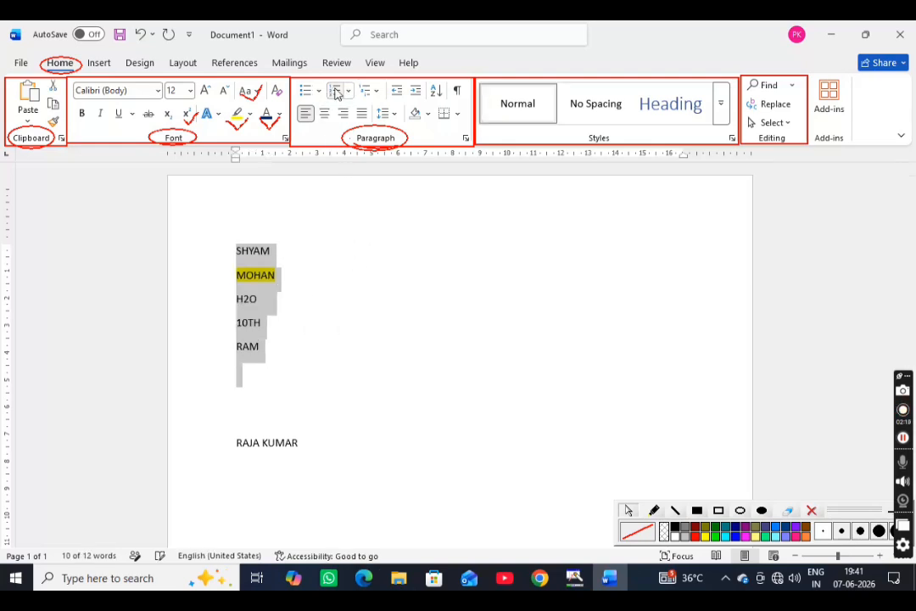
left_click(336, 91)
left_click(312, 92)
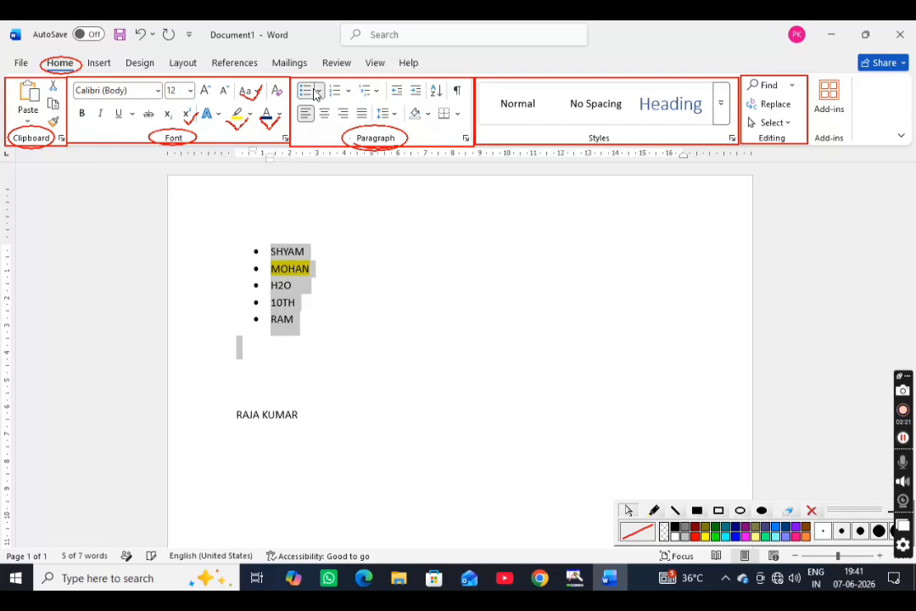
left_click(316, 92)
left_click(338, 98)
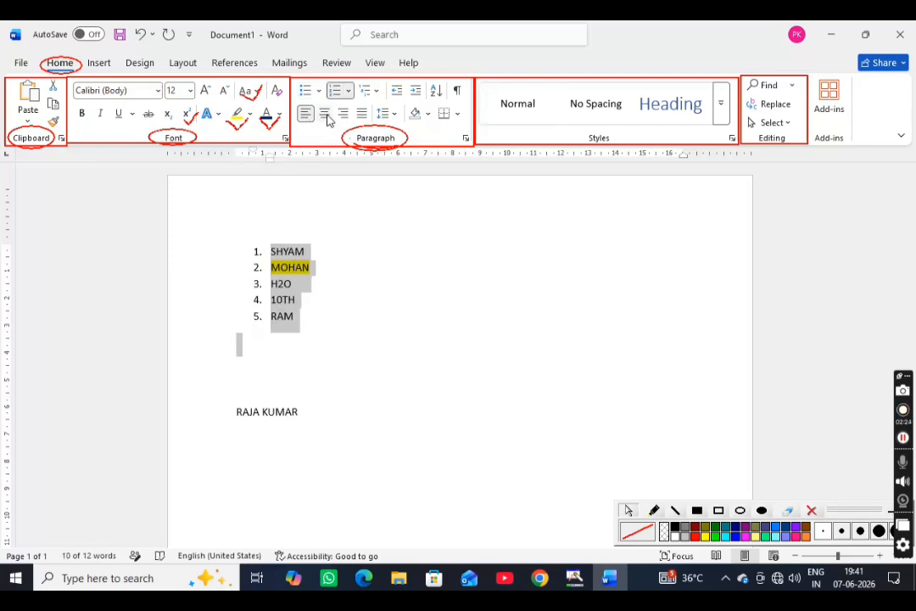
- Center the numbered list, then align it to the right
left_click(325, 114)
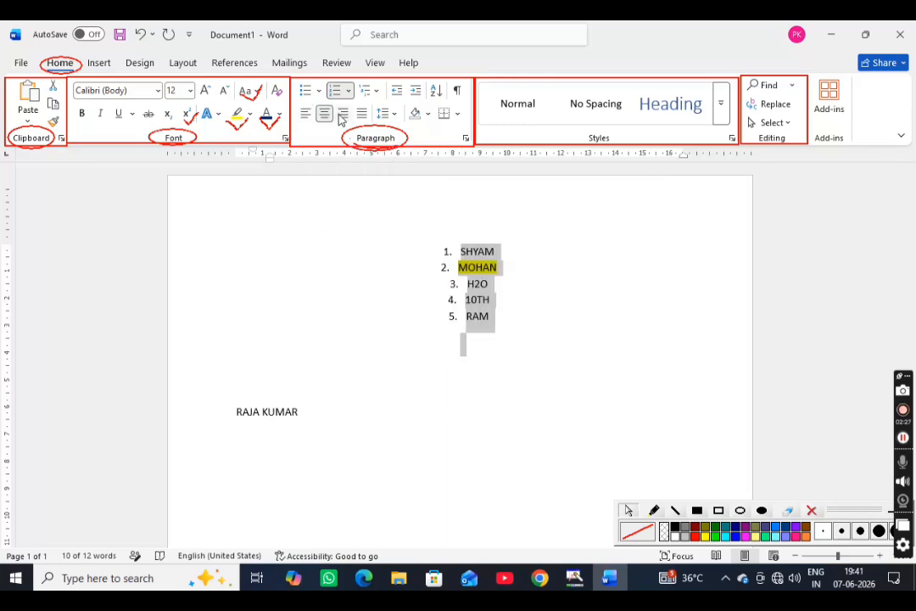
left_click(342, 115)
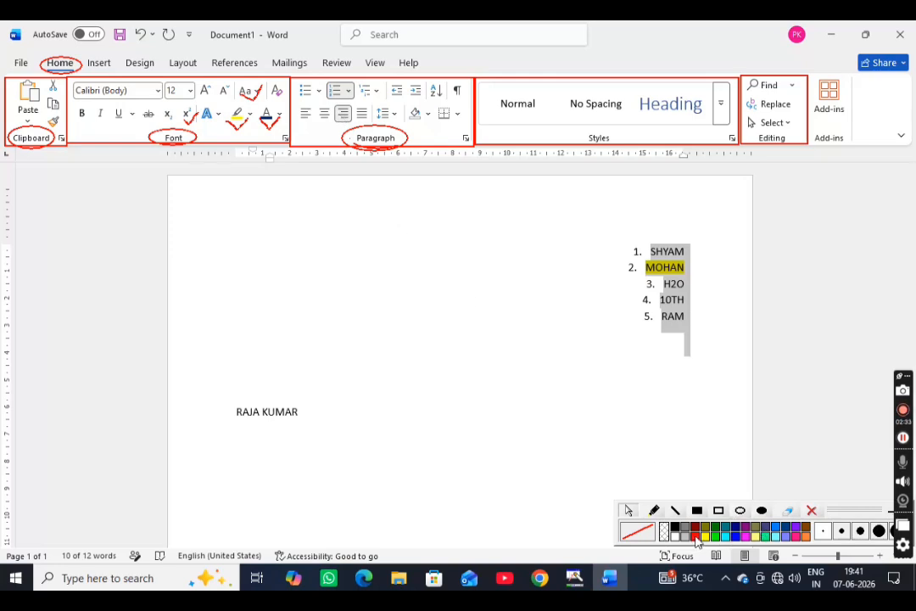
- Draw a red check mark on the Align Right command and return to normal editing
left_click(696, 539)
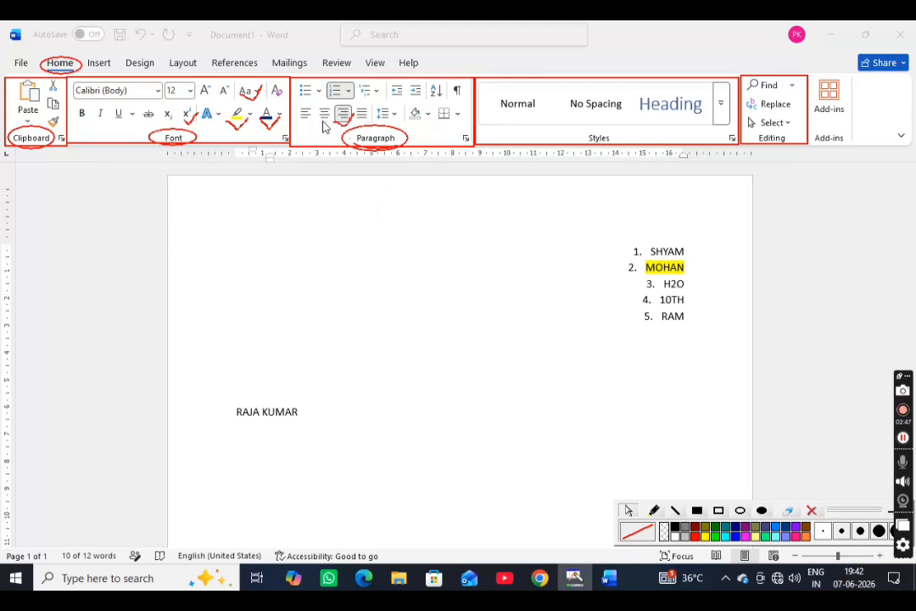
double_click(538, 332)
- Select all the text in the document and center it
left_click(627, 365)
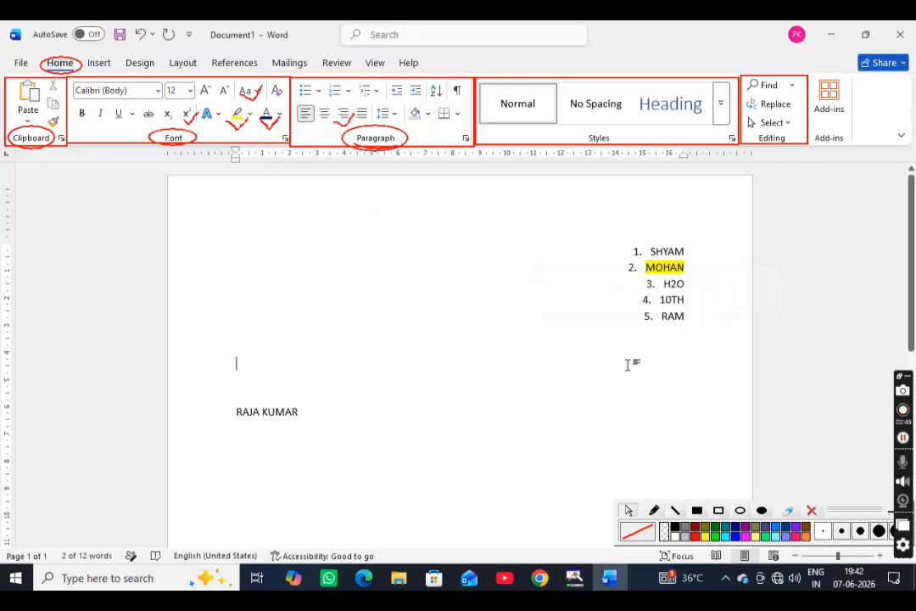
key("ctrl+a")
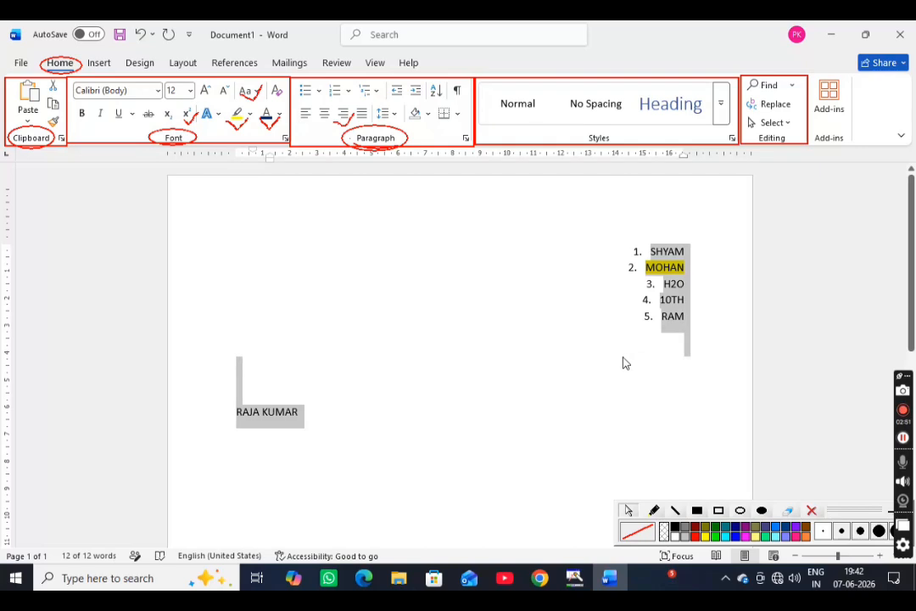
key("ctrl+e")
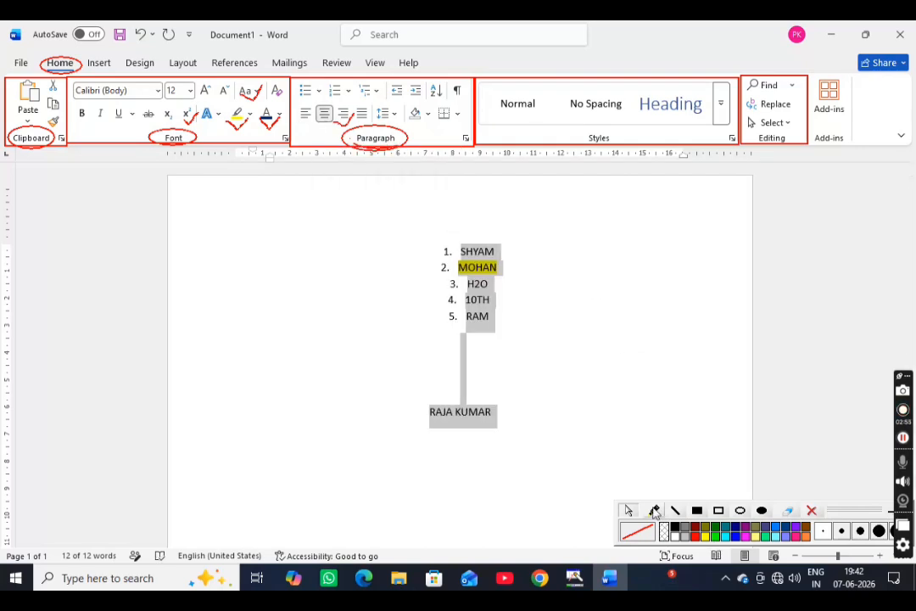
- Draw blue check marks on the Center and Align Left commands in the Paragraph group
left_click(694, 537)
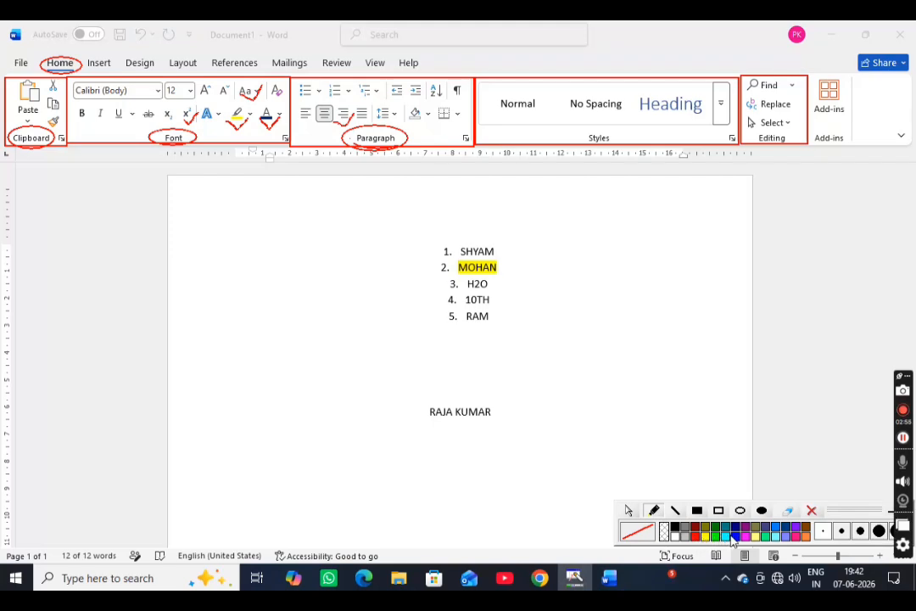
left_click_drag(319, 114, 342, 103)
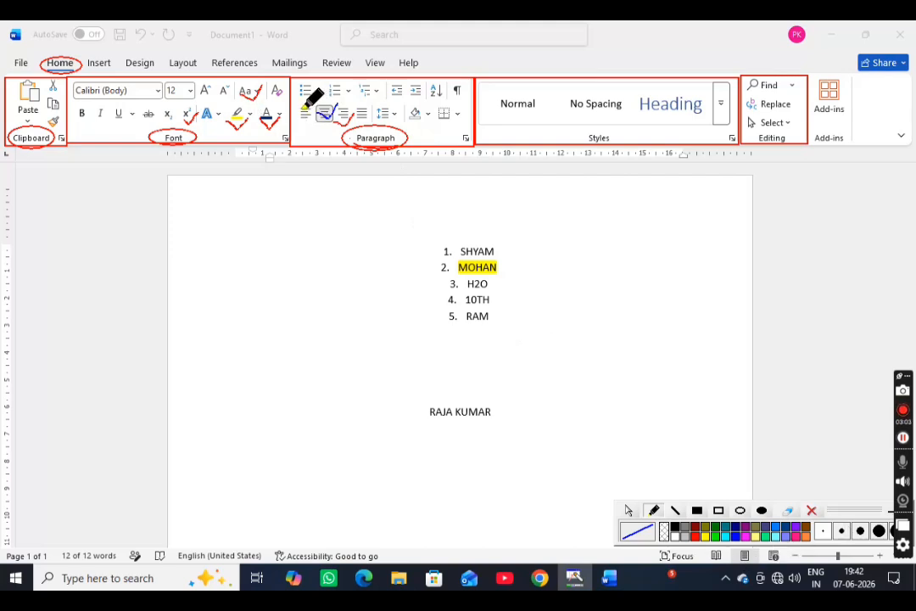
mouse_move(297, 109)
left_mouse_down()
mouse_move(307, 117)
mouse_move(323, 98)
left_mouse_up()
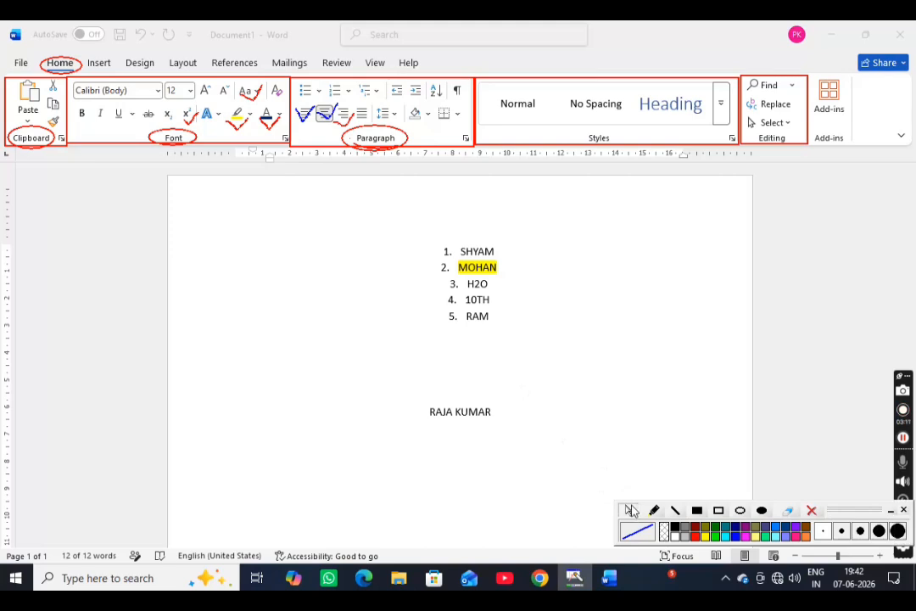
- Return to normal editing and align all the text in the document to the left
left_click(557, 363)
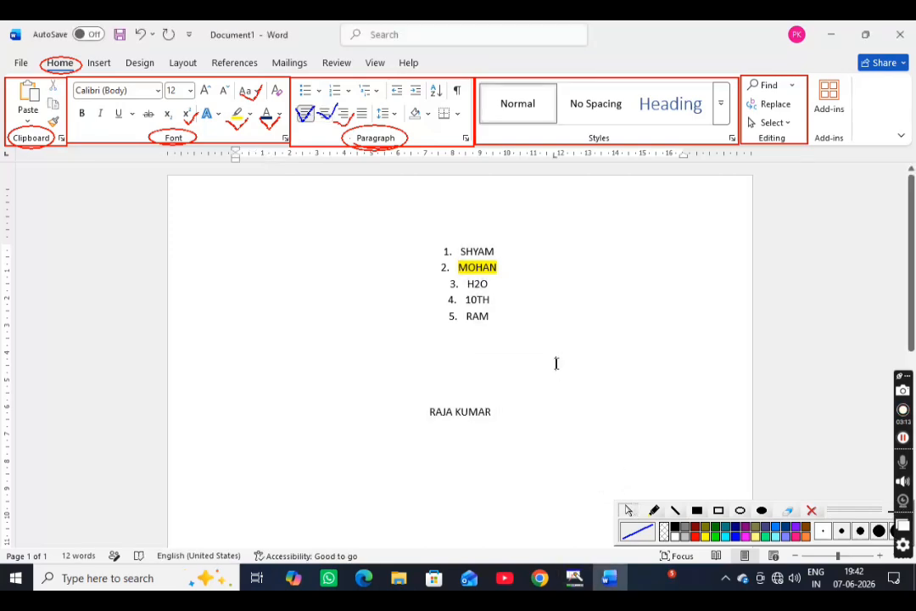
key("ctrl+a")
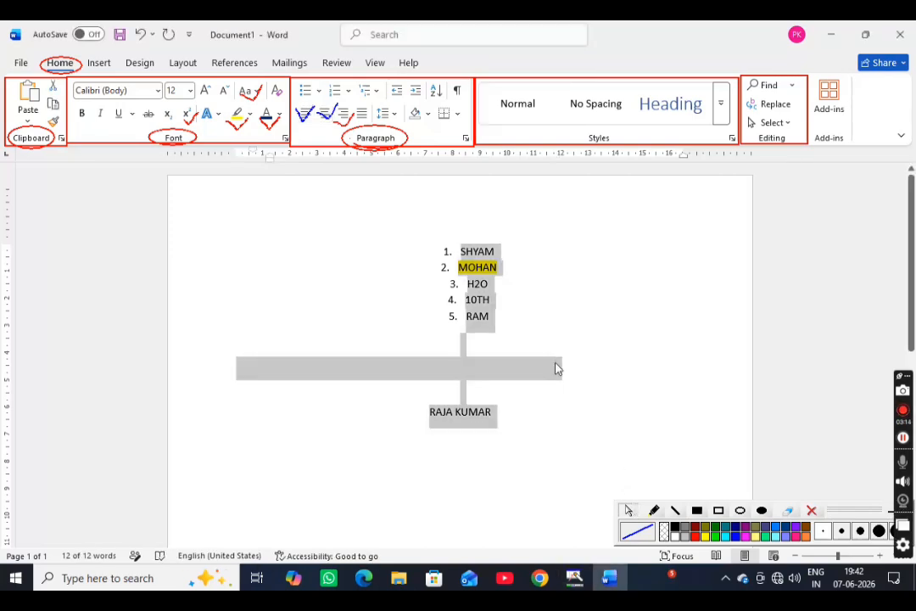
key("ctrl+l")
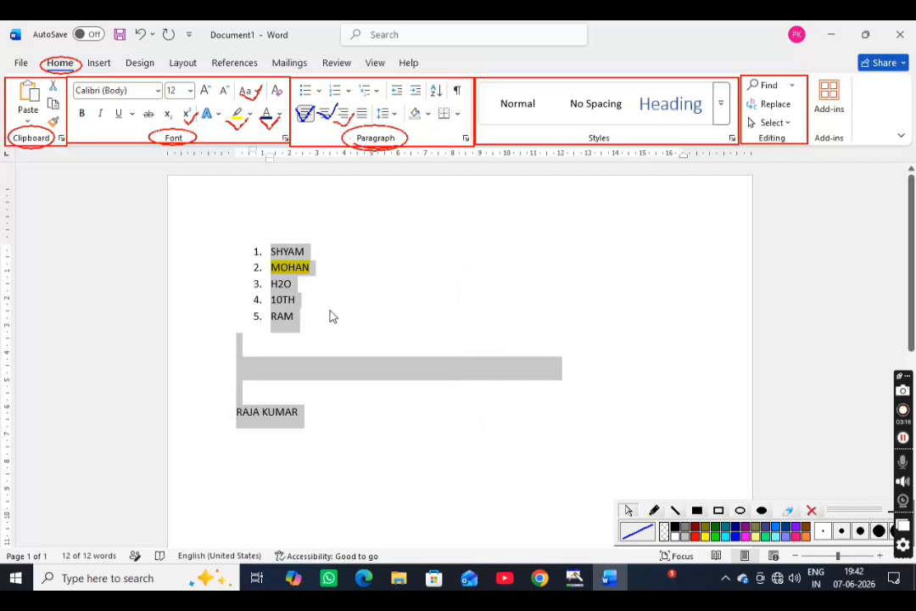
left_click(342, 252)
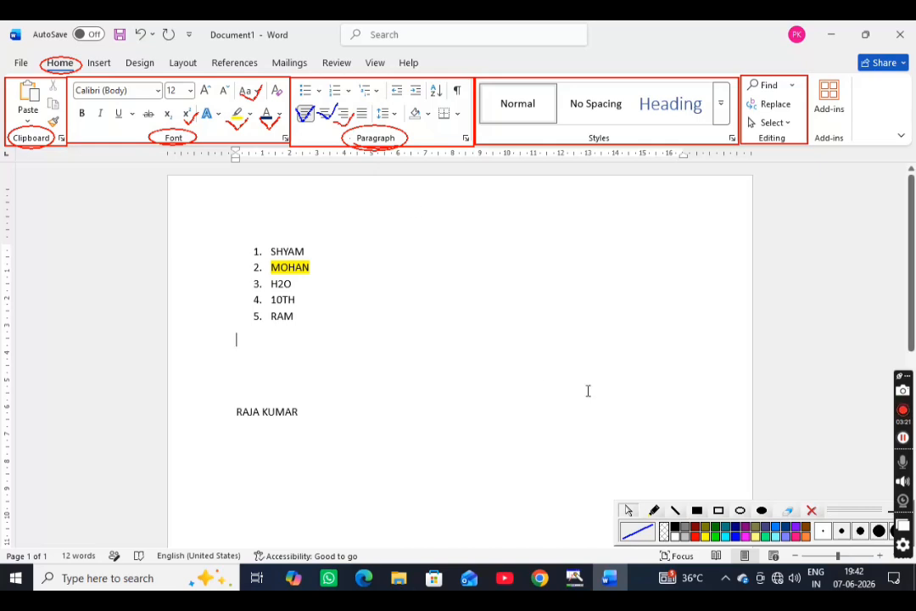
- Remove the space after paragraphs for all the text in the document
key("ctrl+a")
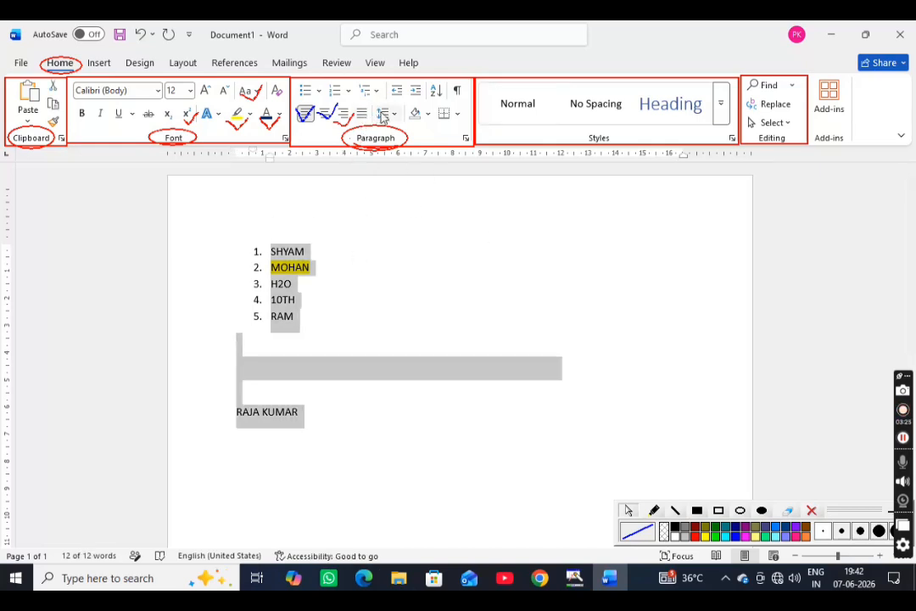
left_click(394, 114)
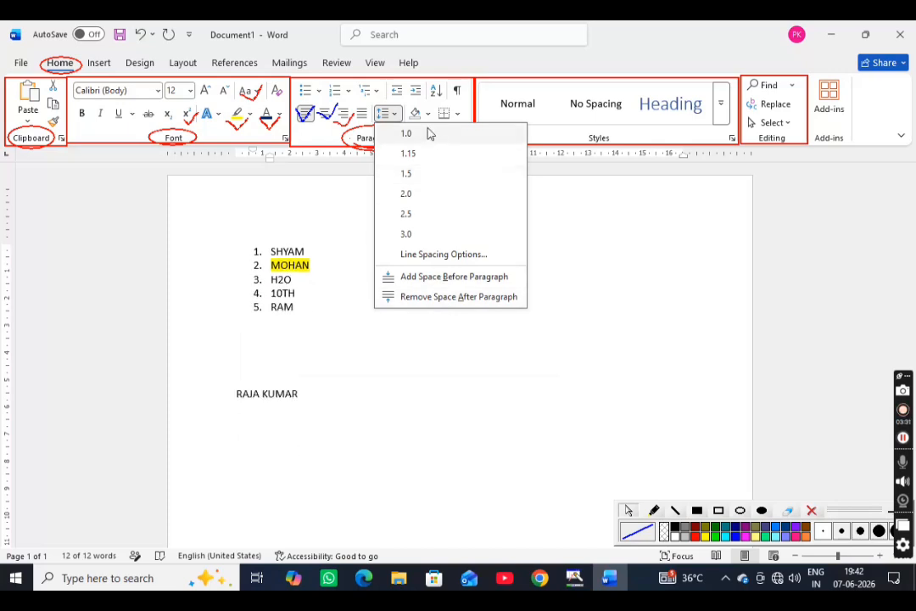
left_click(431, 297)
left_click(401, 246)
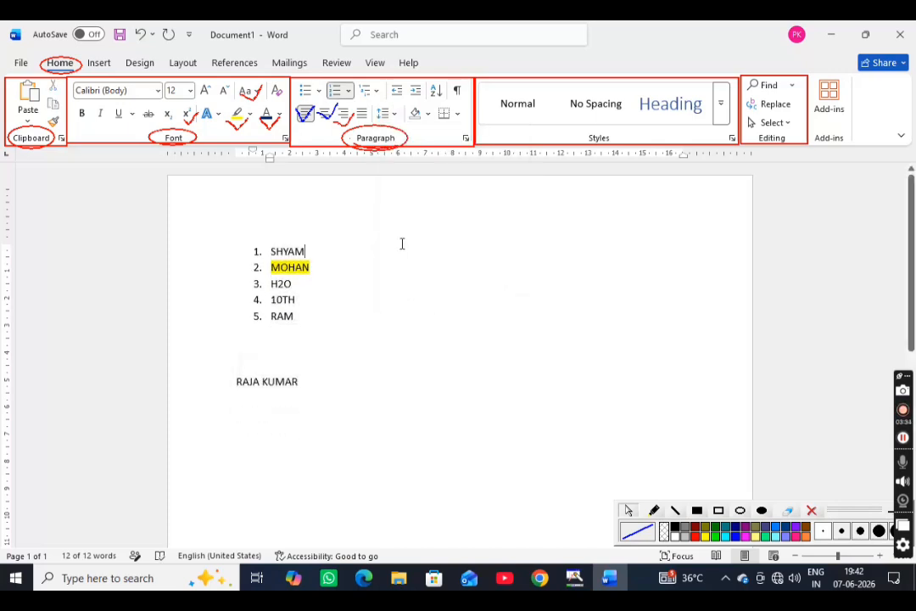
- Decrease the numbered list's indent by one level, and increase it repeatedly past the middle of the page
left_click(404, 91)
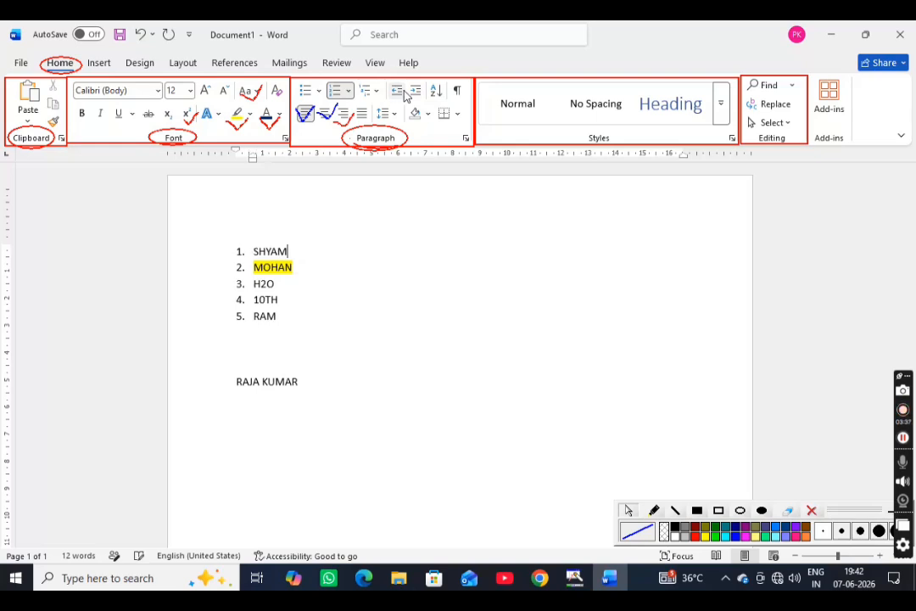
left_click(415, 91)
left_click(415, 92)
left_click(414, 92)
left_click(414, 92)
left_click(415, 92)
left_click(415, 92)
left_click(415, 91)
left_click(415, 92)
left_click(415, 91)
left_click(414, 91)
left_click(415, 91)
left_click(414, 92)
left_click(414, 91)
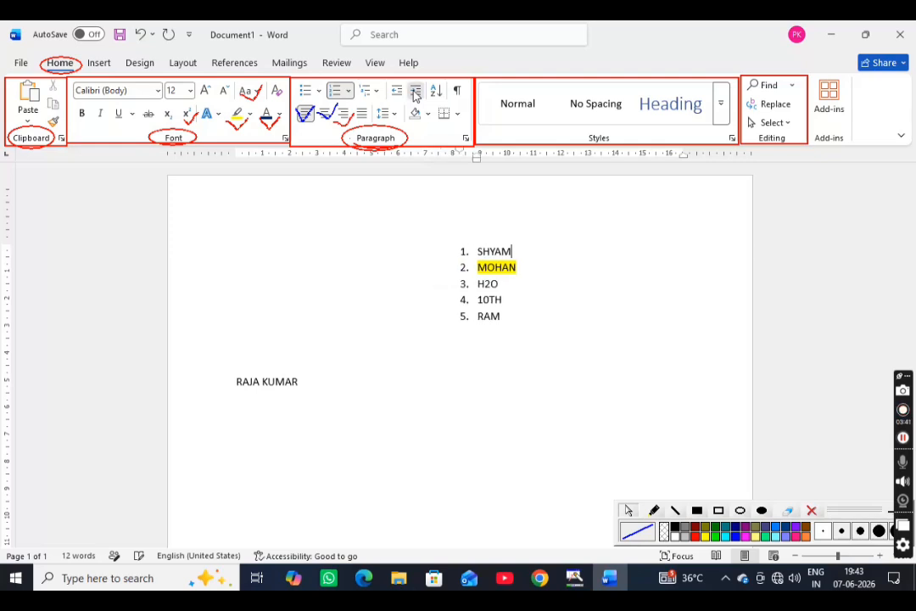
left_click(415, 93)
left_click(415, 93)
left_click(413, 91)
- Decrease the numbered list's indent repeatedly until it is back at the left margin
left_click(398, 91)
left_click(397, 91)
left_click(398, 91)
left_click(398, 91)
left_click(413, 91)
left_click(413, 91)
left_click(398, 91)
left_click(398, 91)
left_click(398, 91)
left_click(398, 90)
left_click(398, 91)
left_click(398, 91)
left_click(398, 90)
left_click(398, 91)
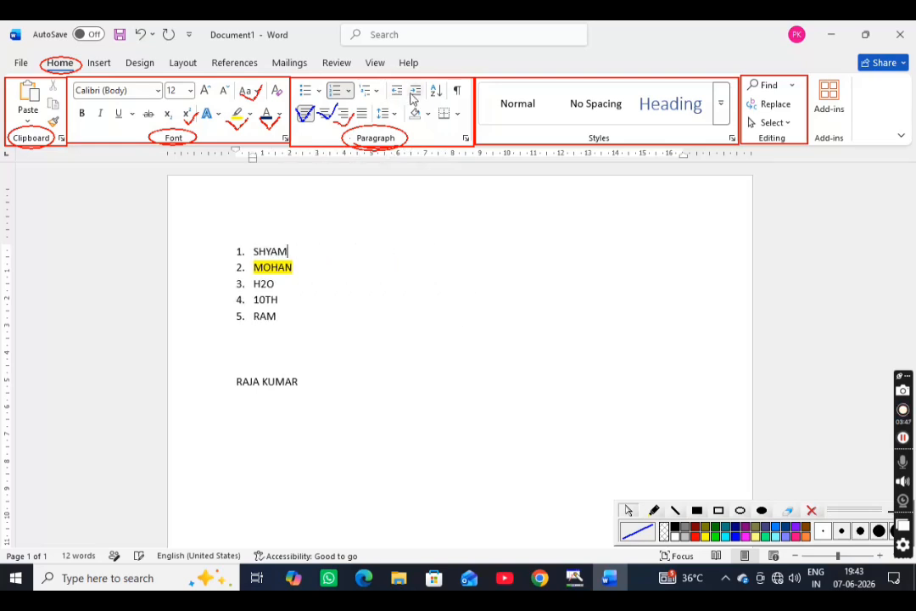
- Increase the numbered list's indent repeatedly until it starts at about the 7 mark on the ruler
left_click(413, 92)
left_click(413, 92)
left_click(412, 91)
left_click(413, 92)
left_click(413, 92)
left_click(413, 91)
left_click(413, 91)
left_click(413, 92)
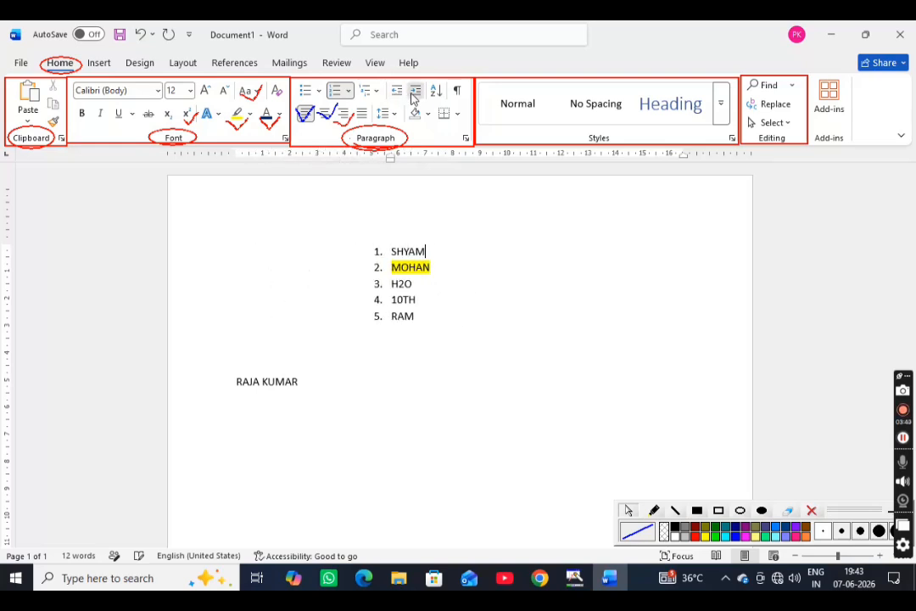
left_click(413, 93)
left_click(412, 93)
left_click(413, 93)
left_click(396, 93)
left_click(414, 93)
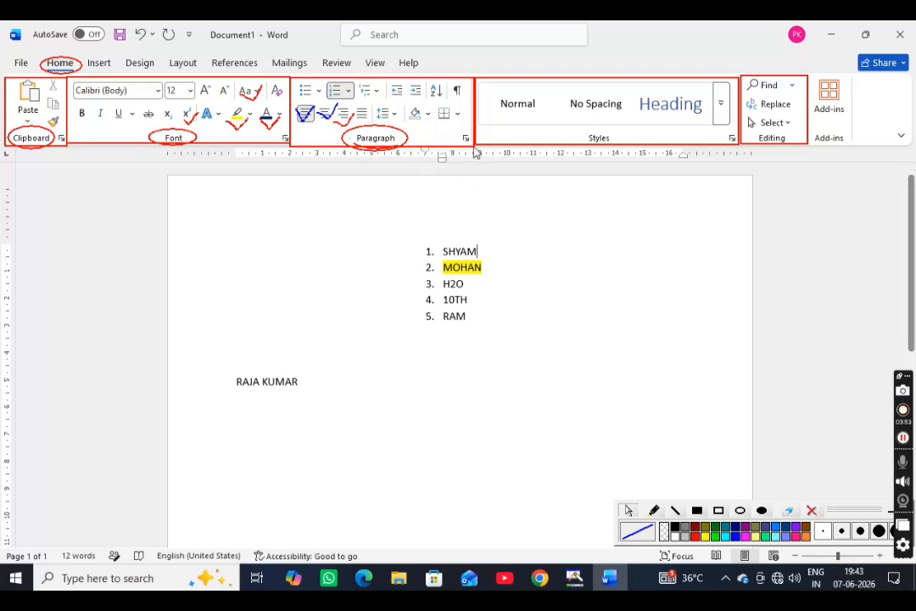
- Apply All Borders to all the text in the document
left_click(457, 114)
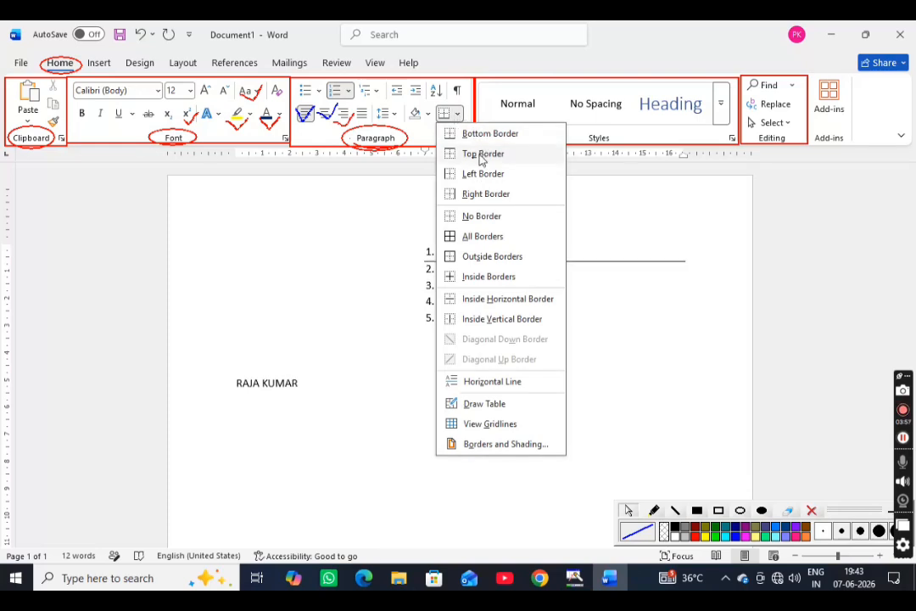
left_click(617, 287)
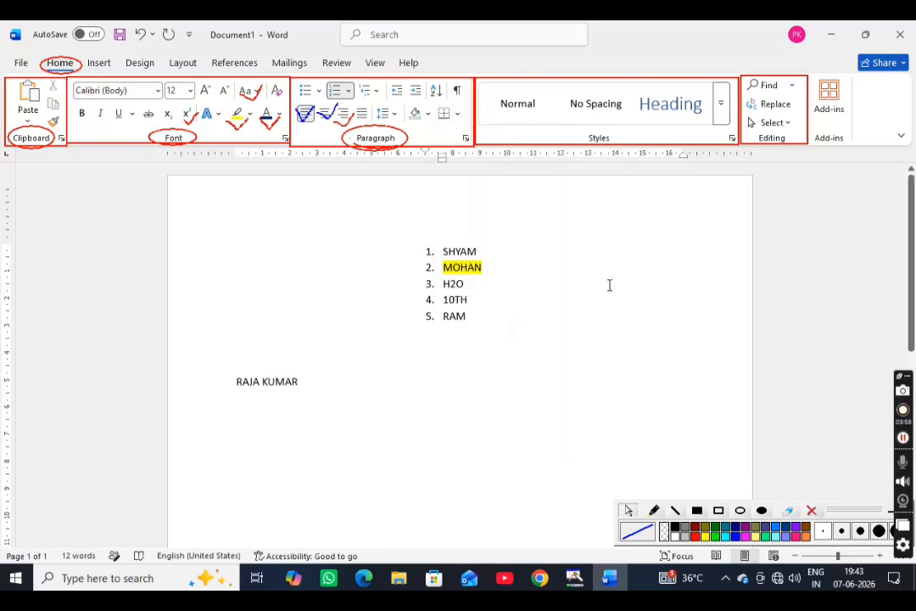
key("ctrl+a")
left_click(462, 119)
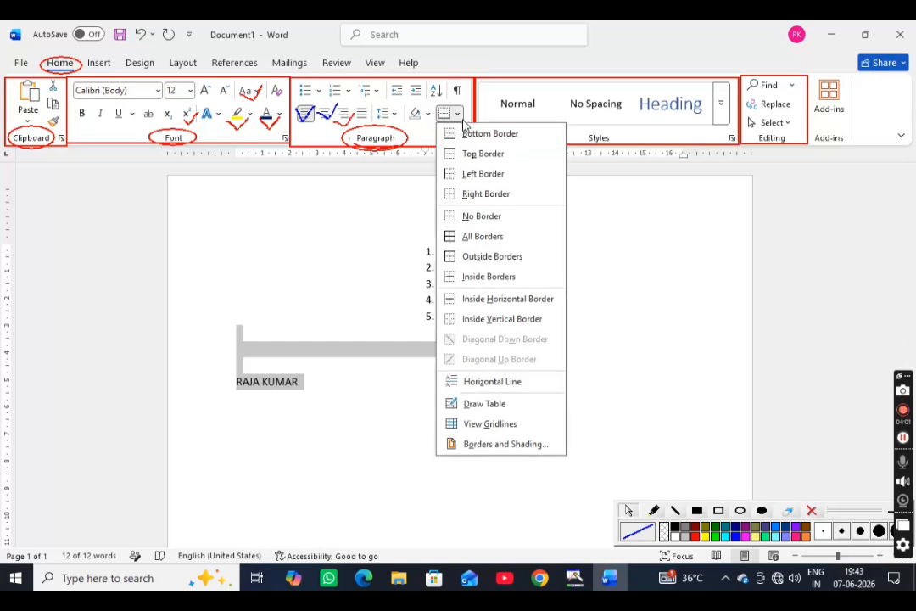
left_click(499, 238)
left_click(473, 399)
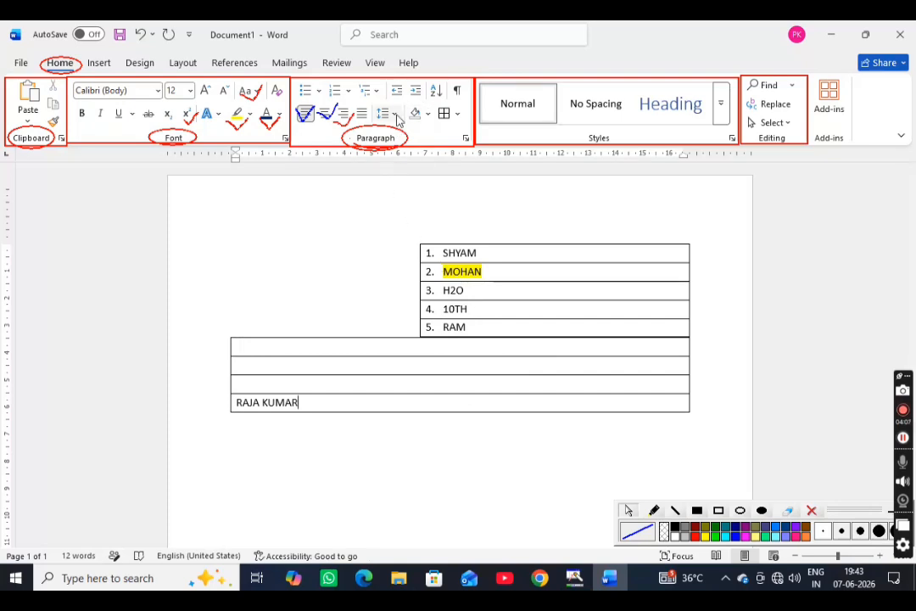
- Remove the borders from all the text with No Border
key("ctrl+a")
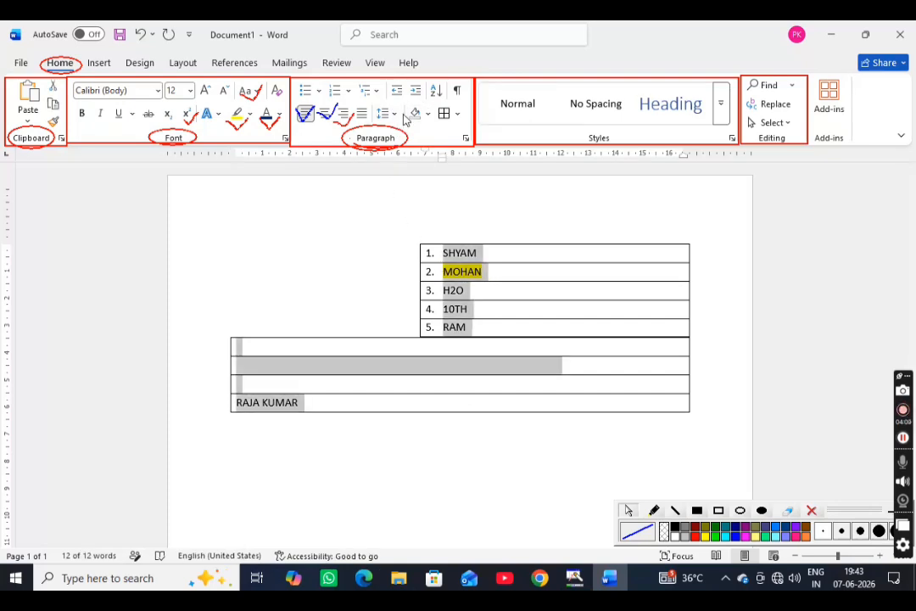
left_click(457, 114)
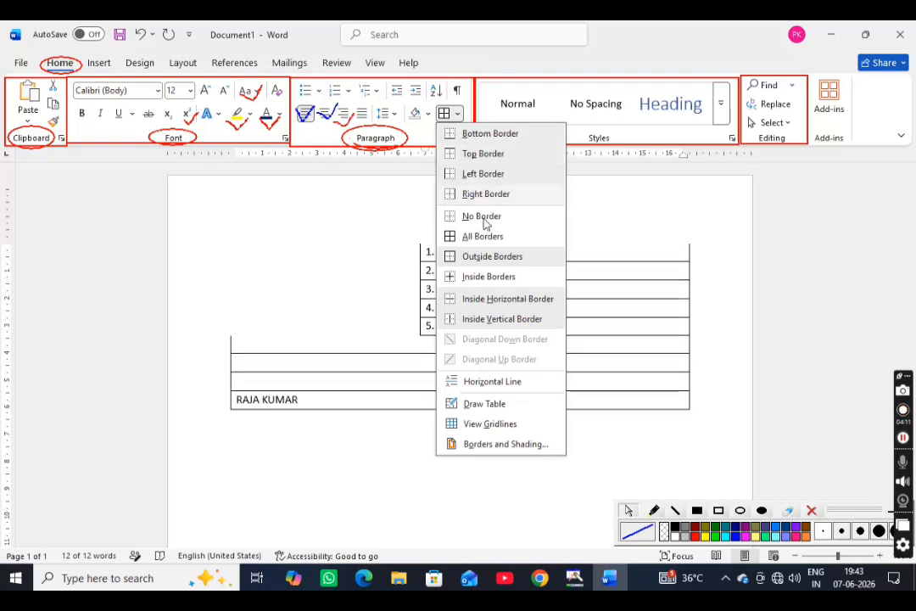
left_click(482, 217)
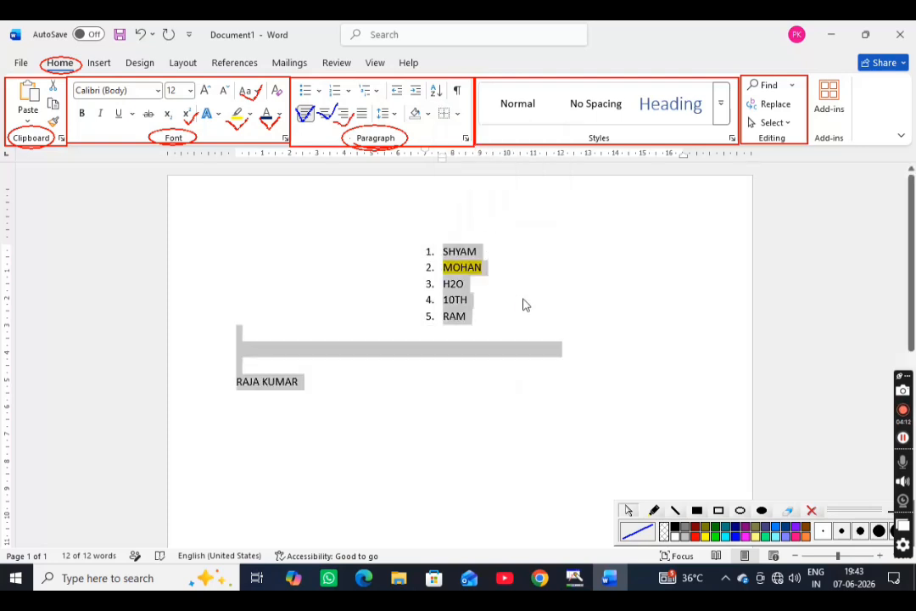
left_click(526, 283)
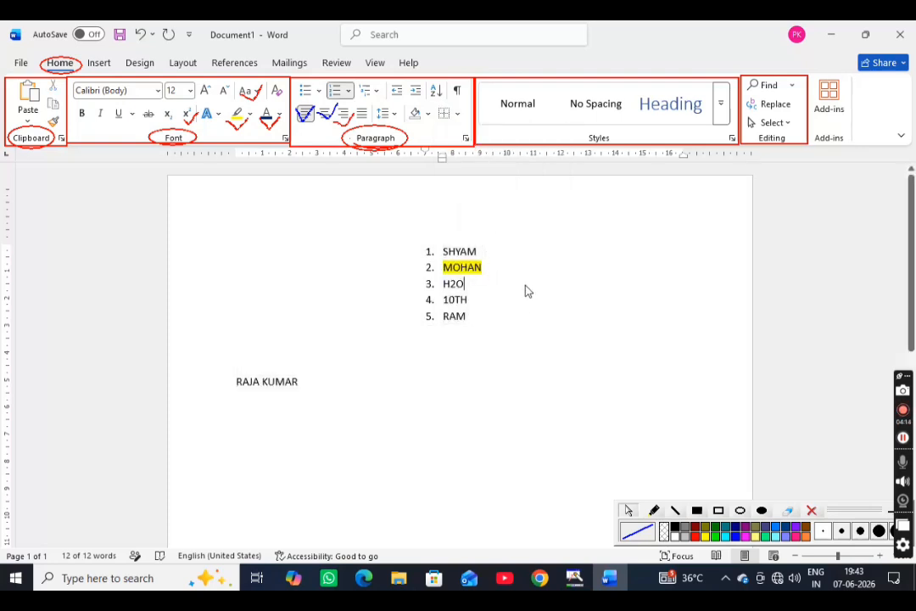
- Draw red ellipses around the Styles and Editing group names and switch back to the normal pointer
left_click(739, 510)
left_click(696, 536)
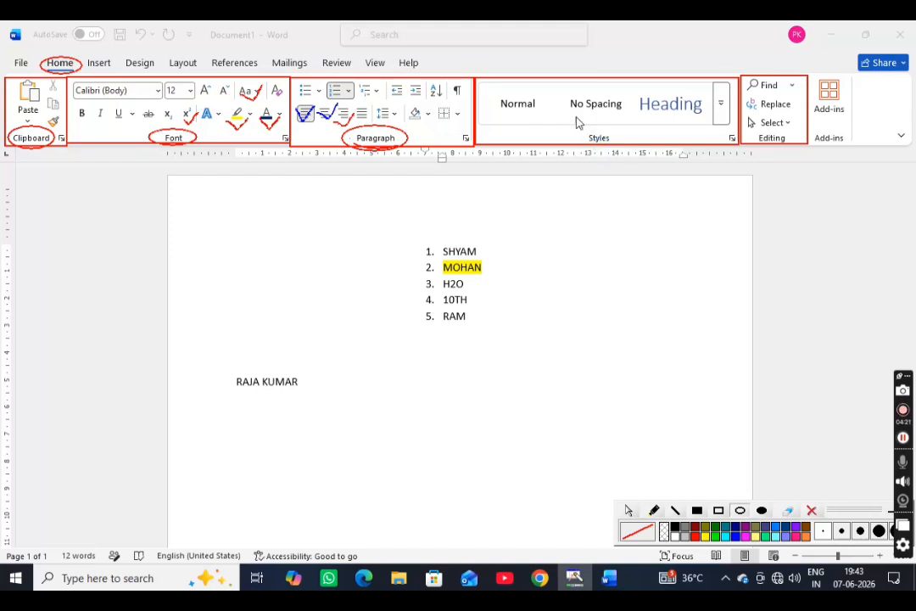
left_click_drag(577, 120, 626, 149)
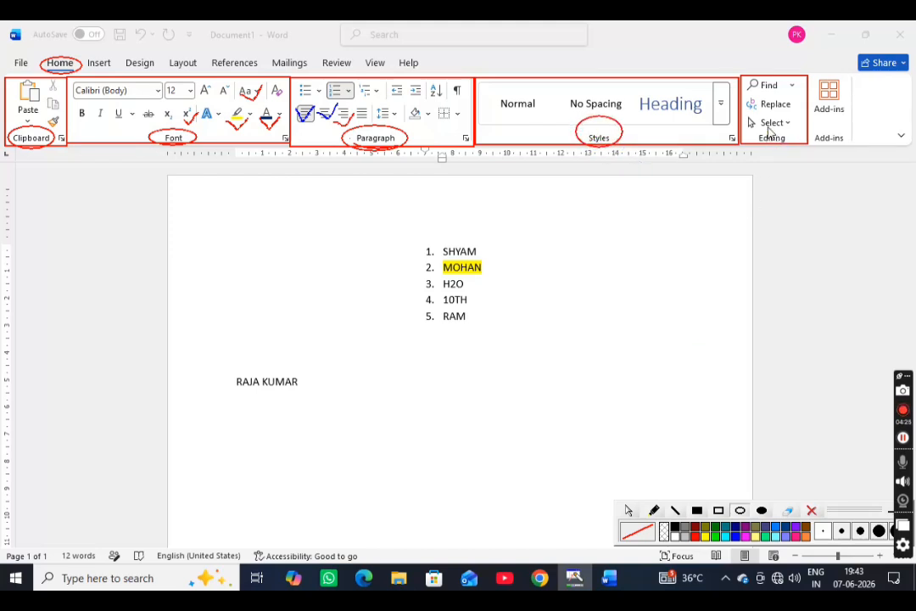
left_click_drag(756, 133, 792, 149)
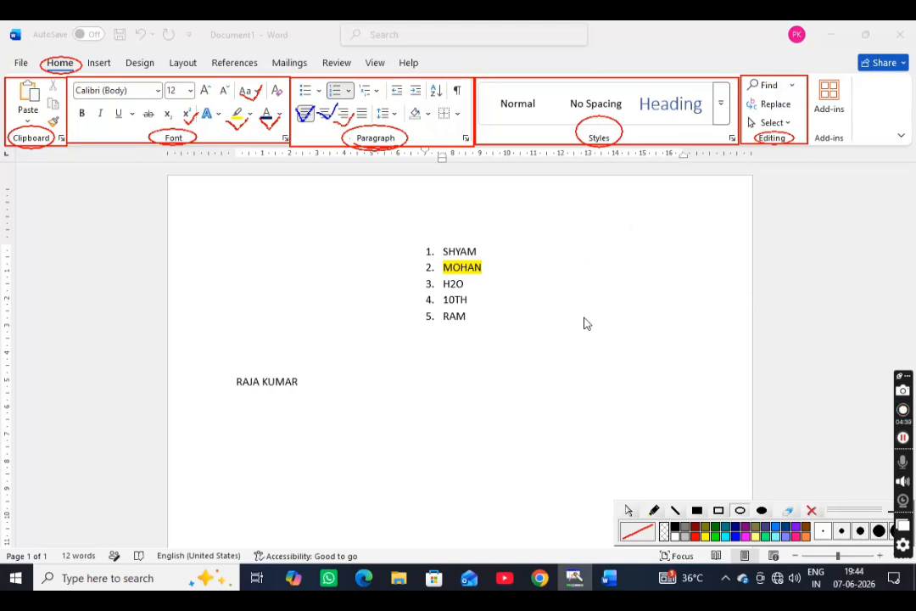
left_click(628, 512)
- Select all the document text, run Find on it, and close the search results
left_click(493, 333)
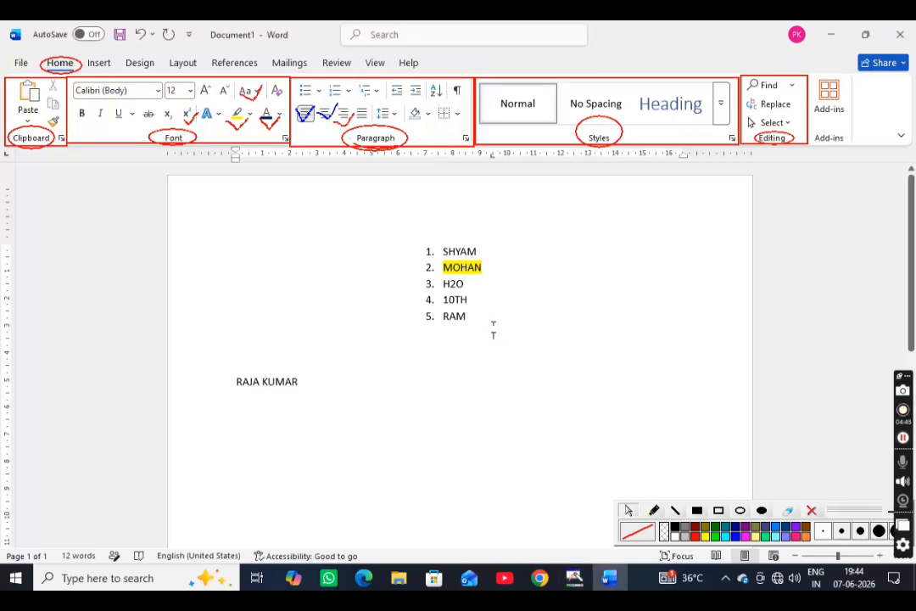
key("ctrl+a")
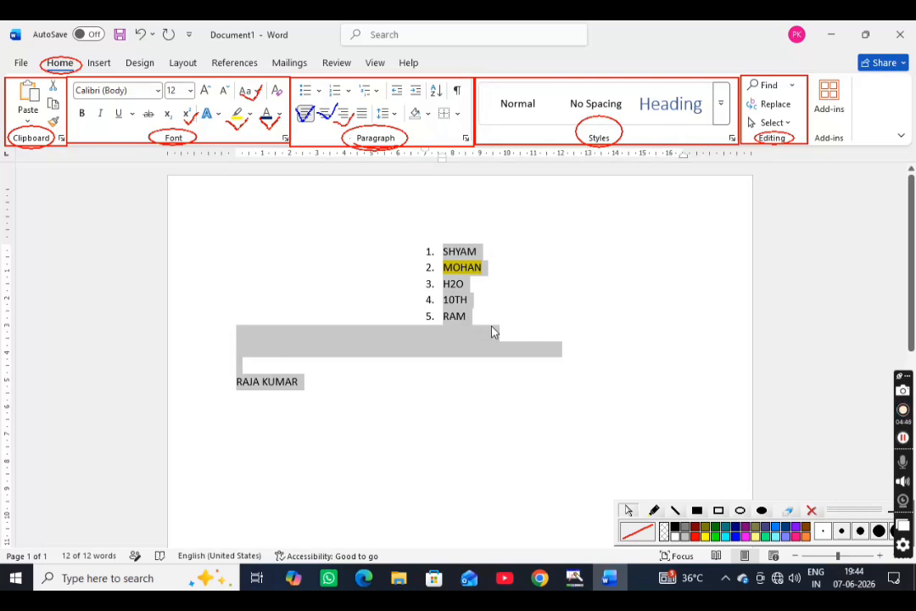
left_click(766, 86)
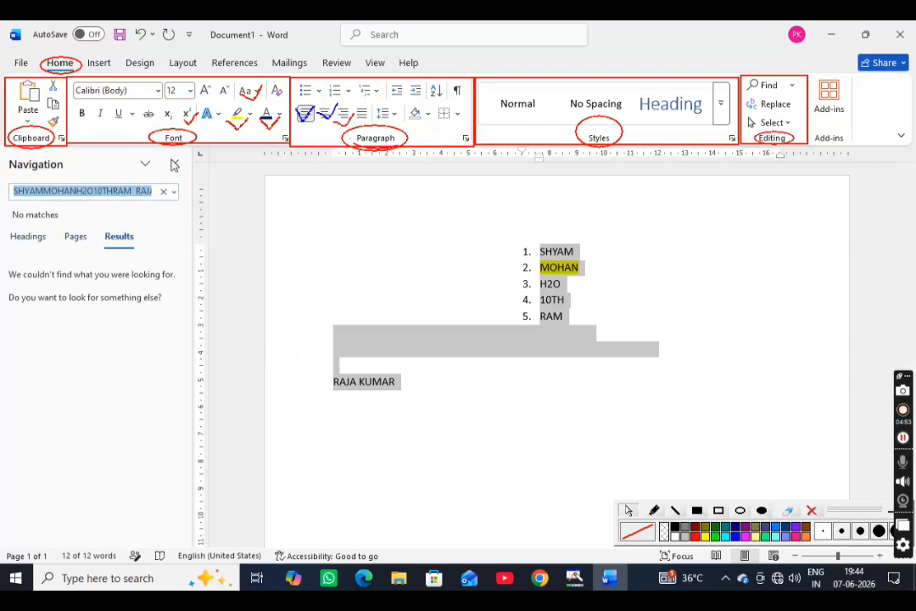
left_click(175, 163)
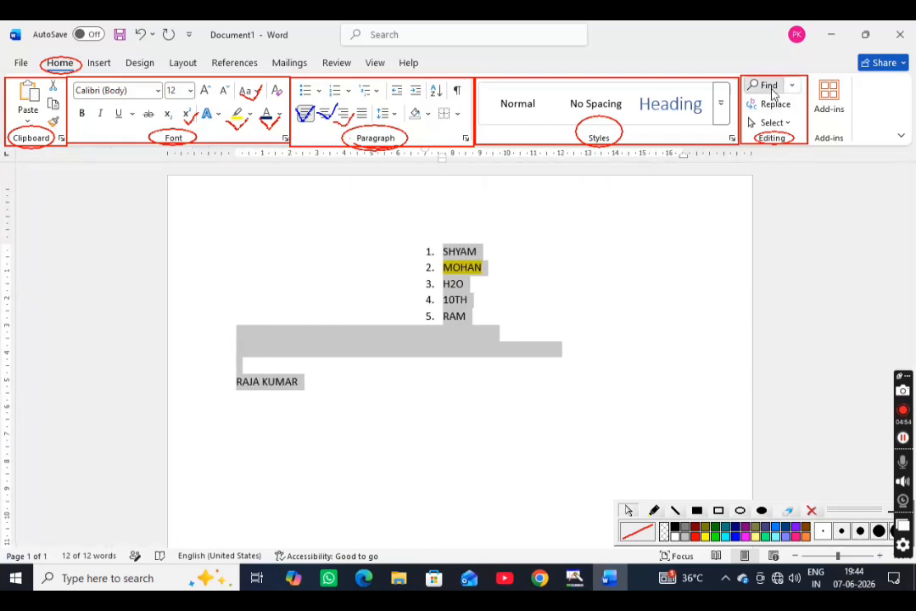
- Reopen Find, clear the search term, and try to search the document for RAM
left_click(761, 85)
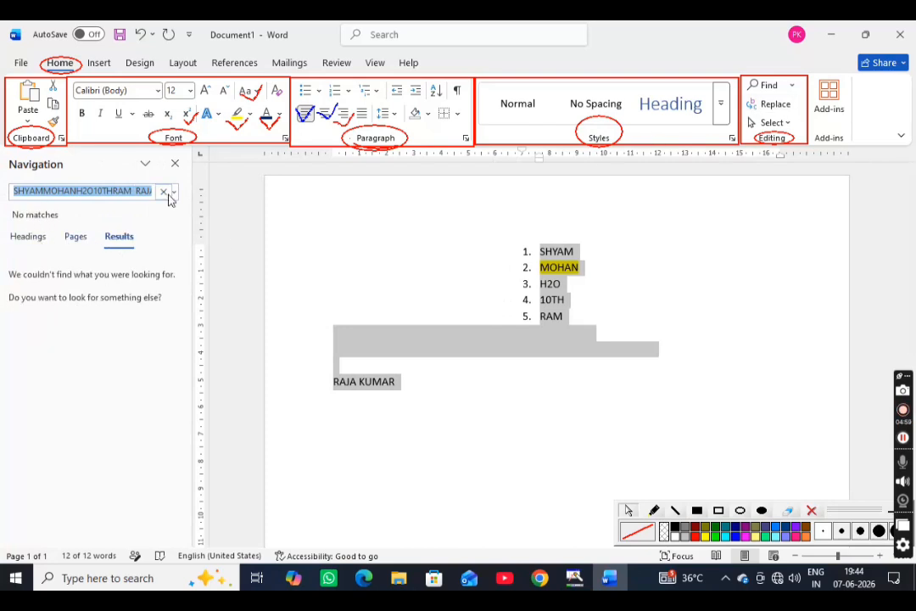
left_click(163, 191)
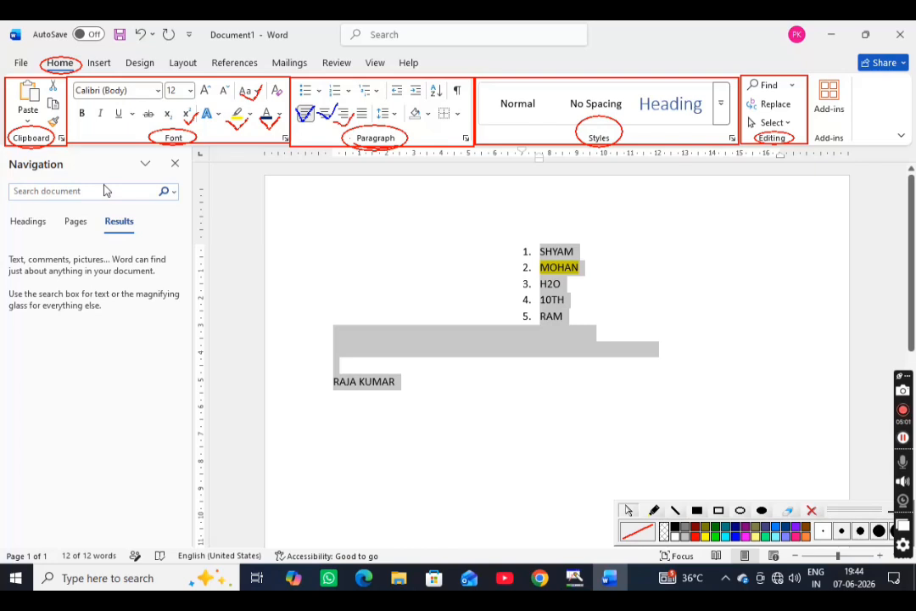
type("RAM")
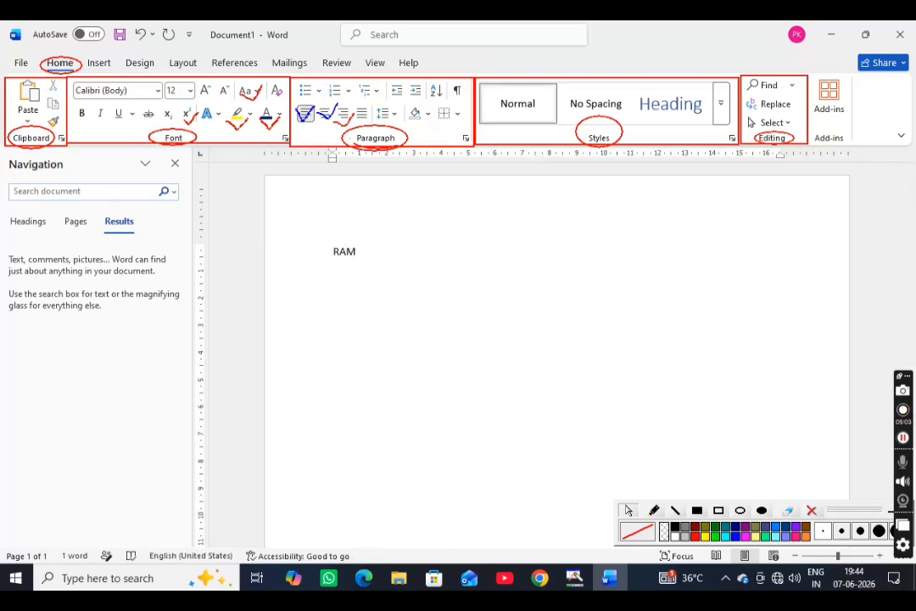